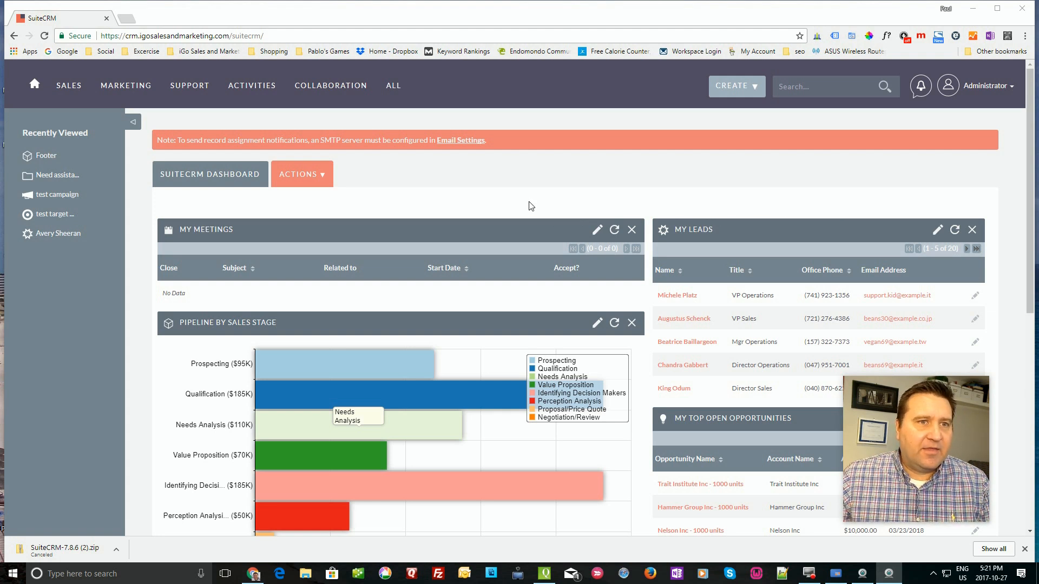
- Scroll the home dashboard to view meetings, the sales-stage pipeline, leads and top opportunities
scroll(534, 203, down, 1)
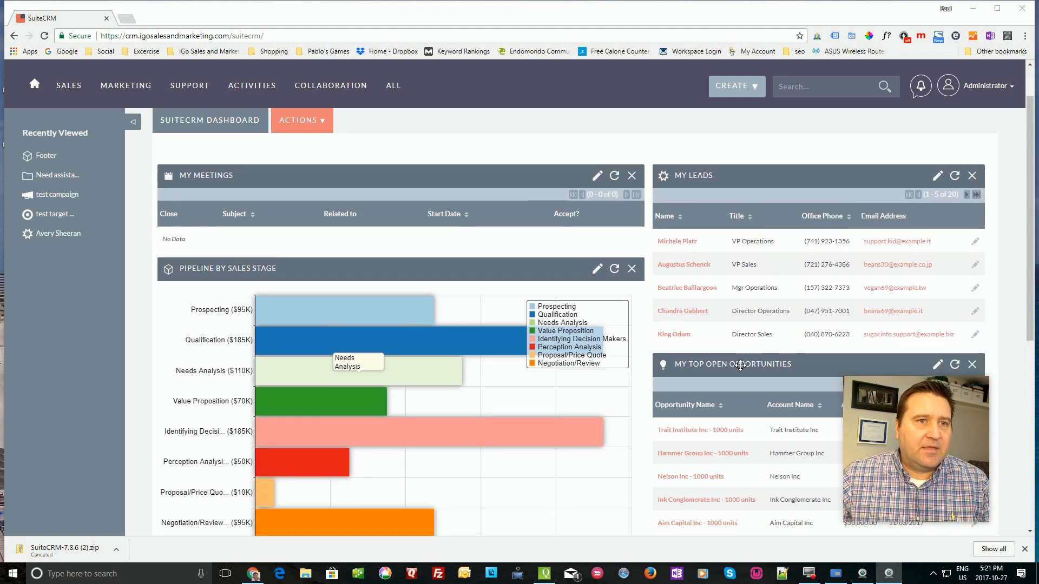
- Move My Top Open Opportunities above My Leads, then open the Identifying Decision Makers pipeline stage
drag(714, 368, 723, 169)
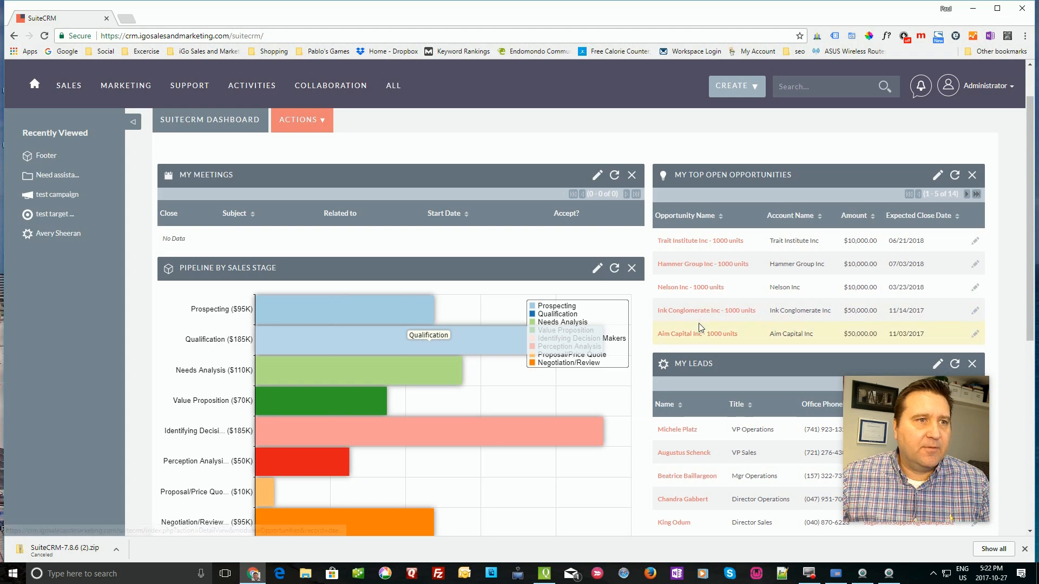
scroll(699, 324, down, 1)
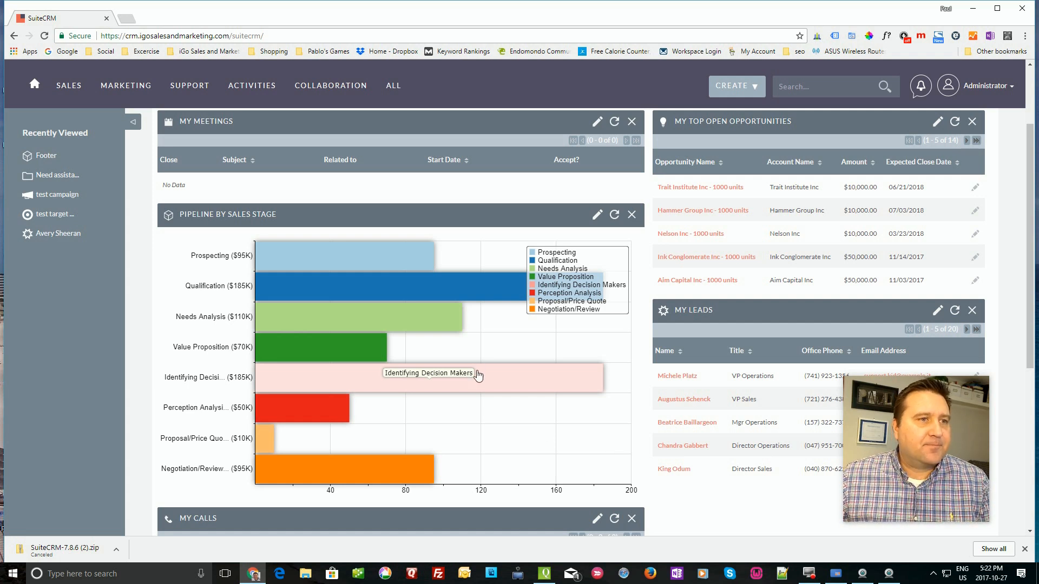
click(372, 379)
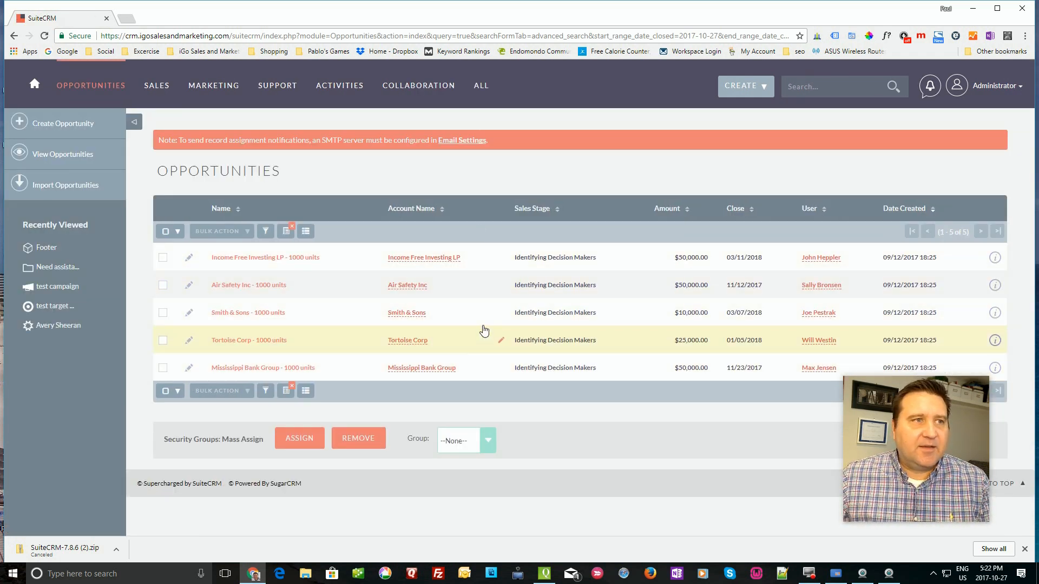
click(35, 89)
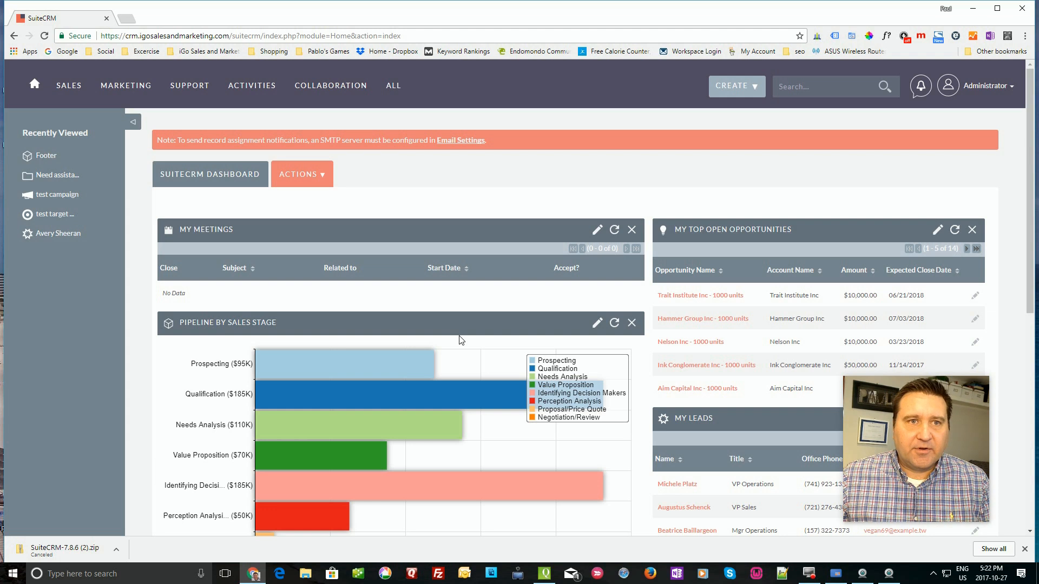
- Scroll through the rearranged dashboard and open its Actions menu of page options
scroll(474, 341, down, 2)
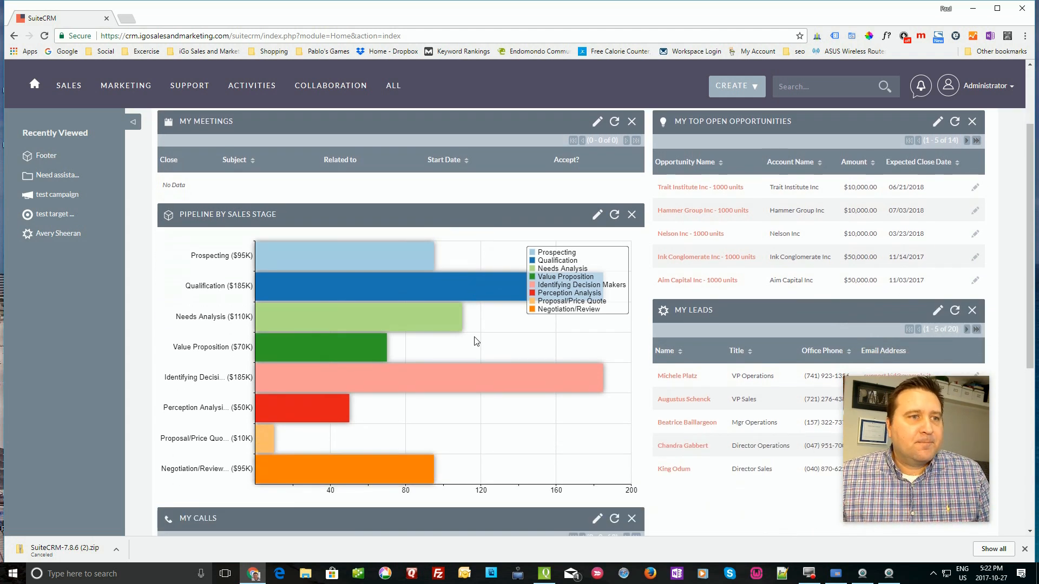
scroll(475, 341, down, 3)
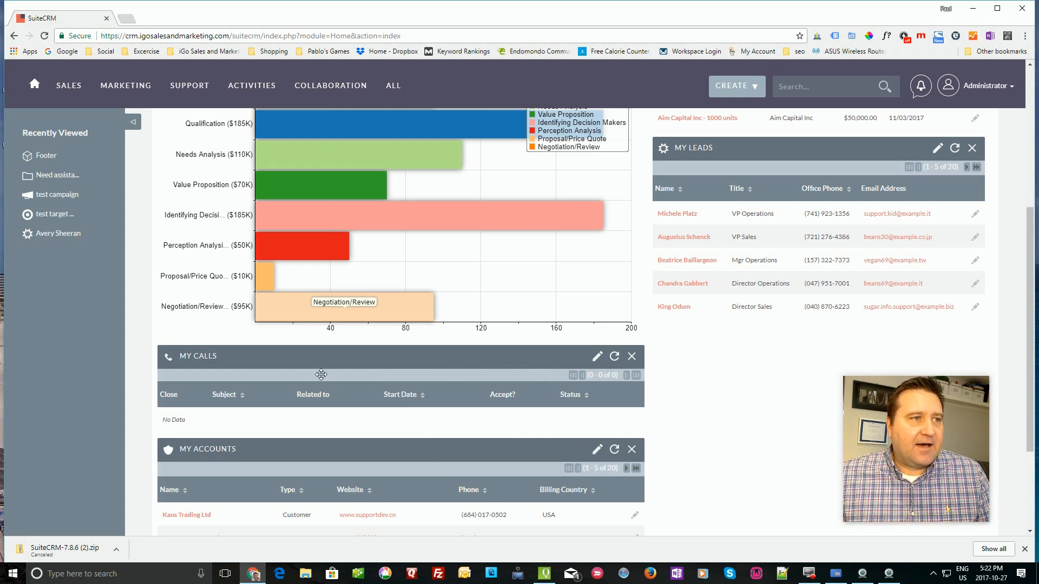
scroll(476, 401, up, 3)
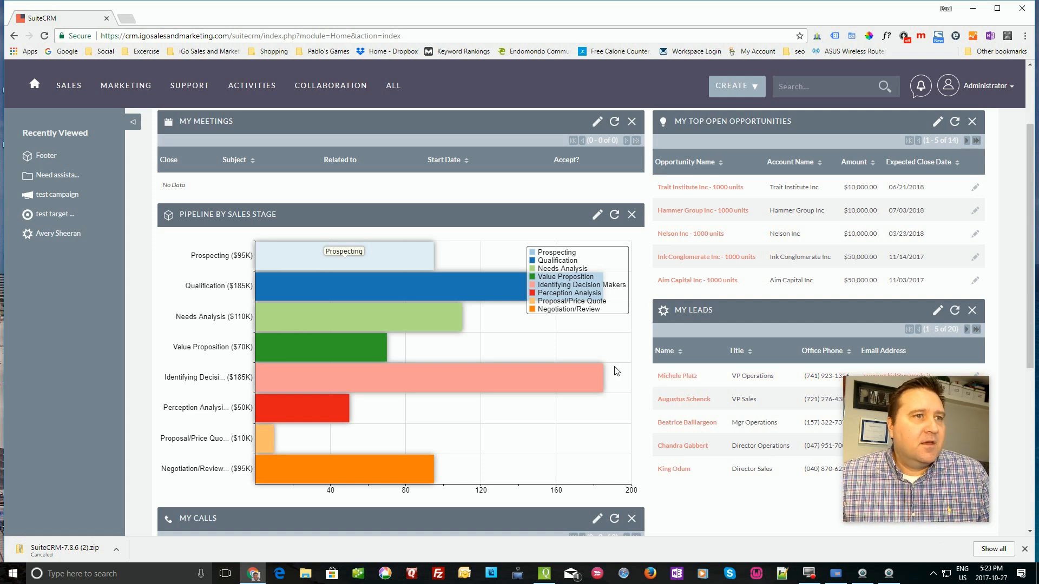
scroll(617, 371, up, 2)
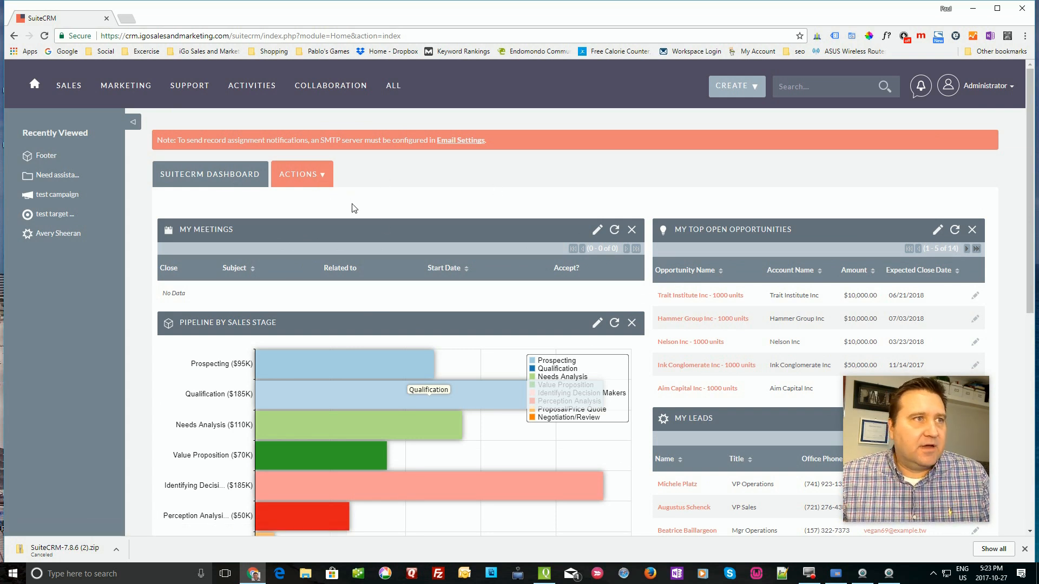
click(326, 174)
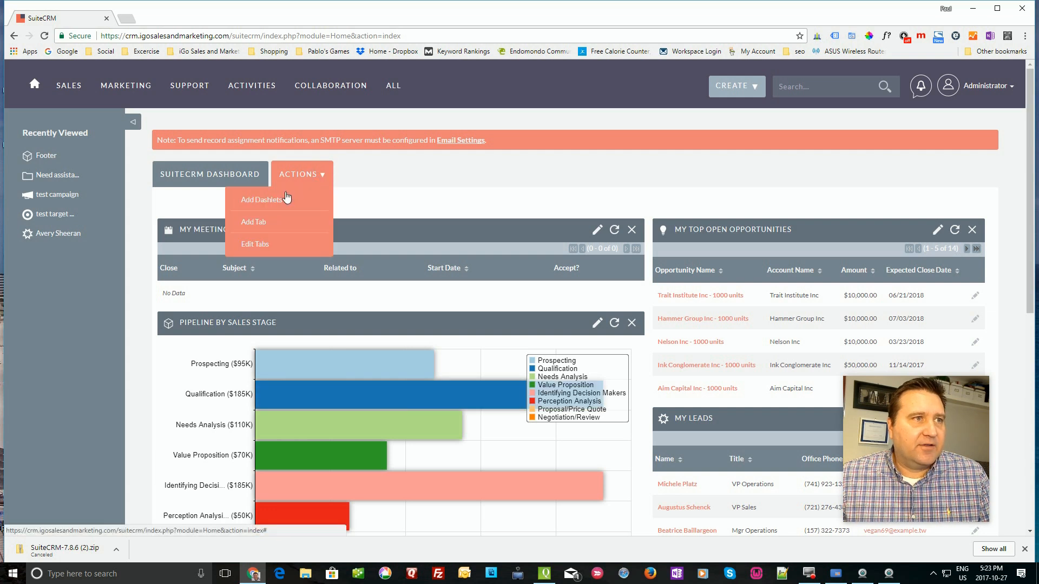
- Add a dashboard tab named 'calendar' and switch to the new empty page
click(251, 223)
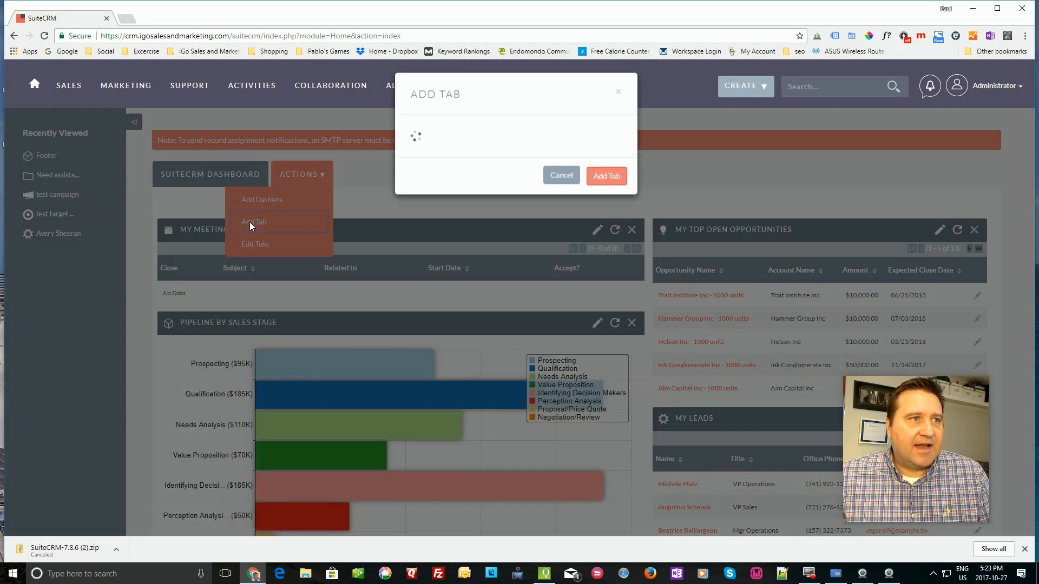
click(506, 139)
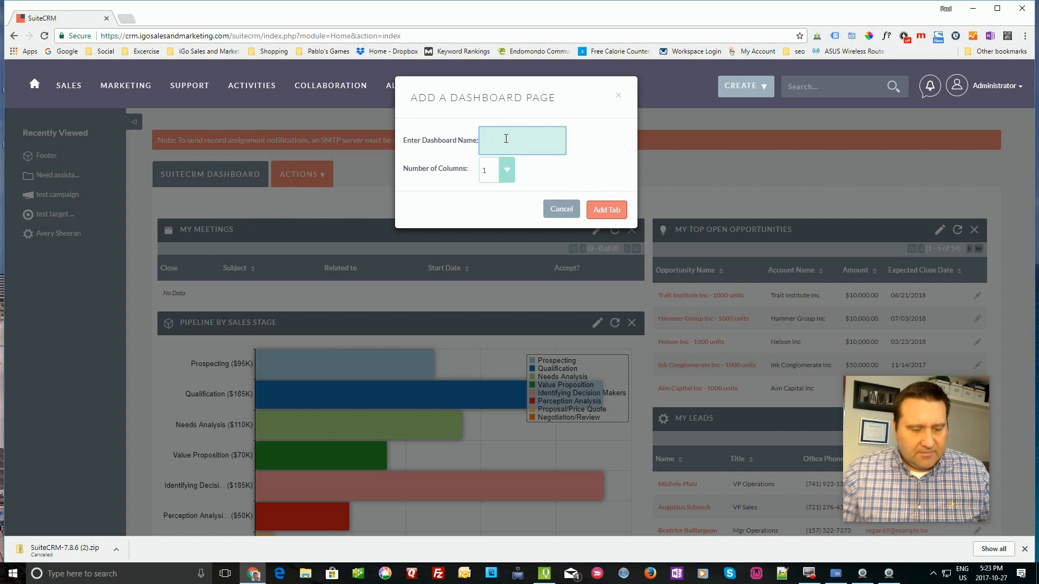
text(calendar)
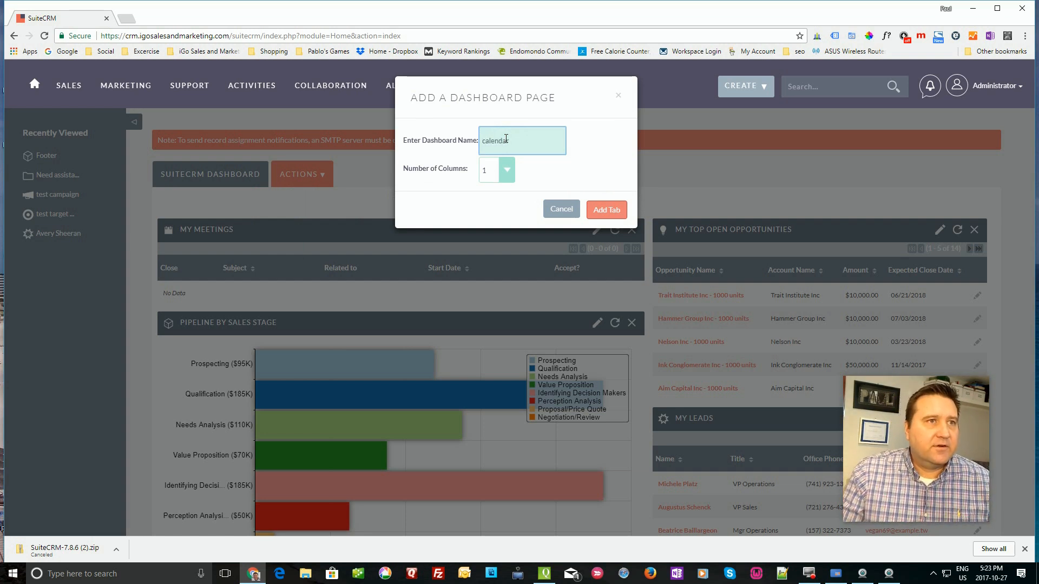
click(606, 210)
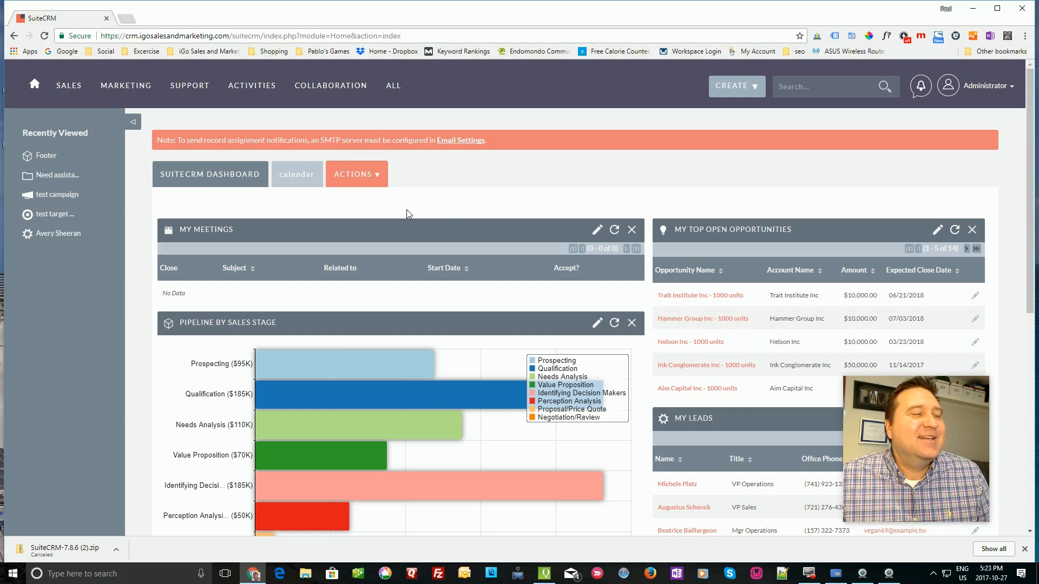
click(298, 176)
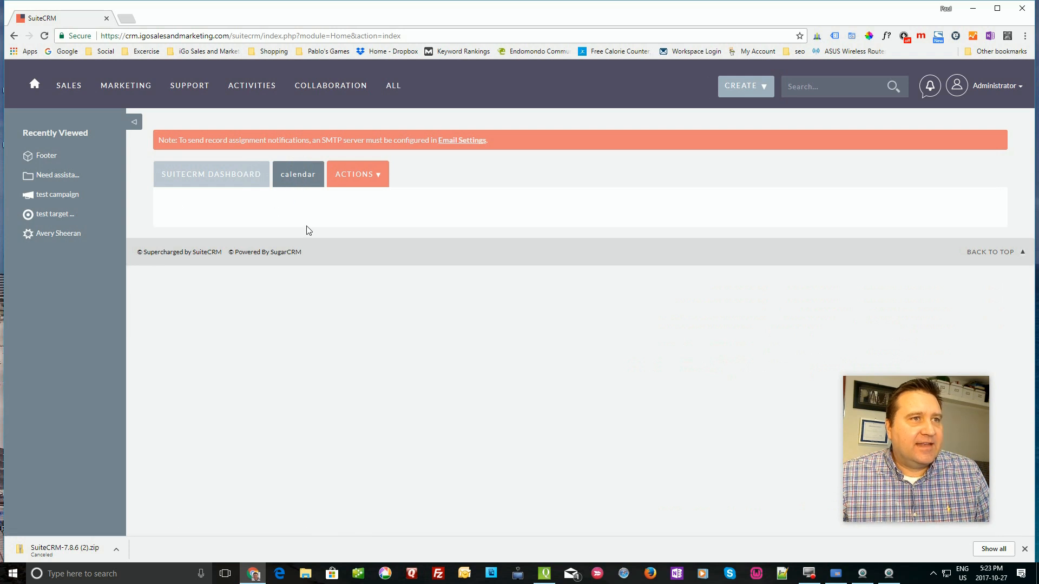
- Add the My Calendar dashlet to the calendar page, then return to the main Dashboard
click(363, 183)
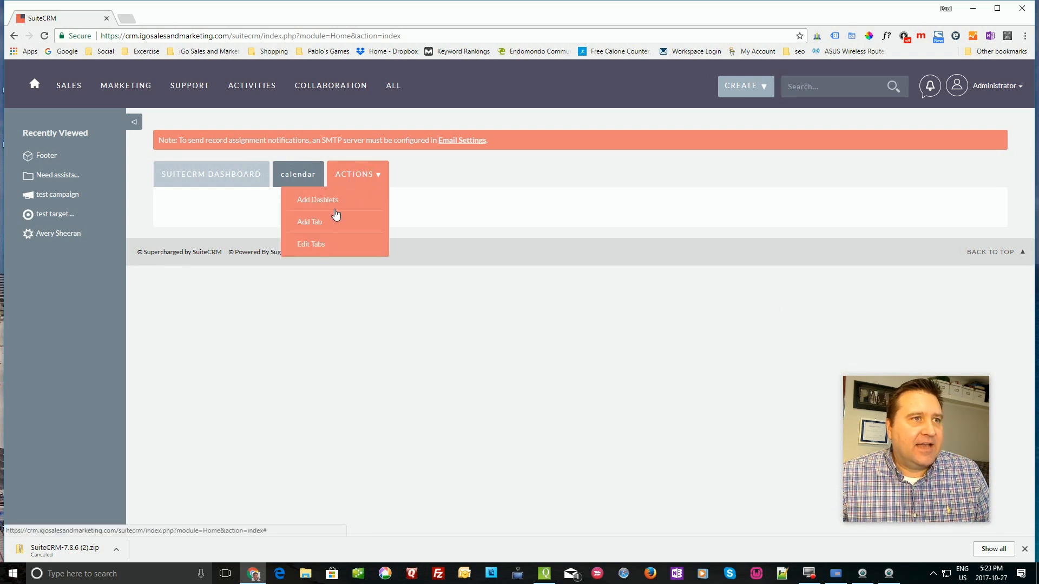
click(321, 200)
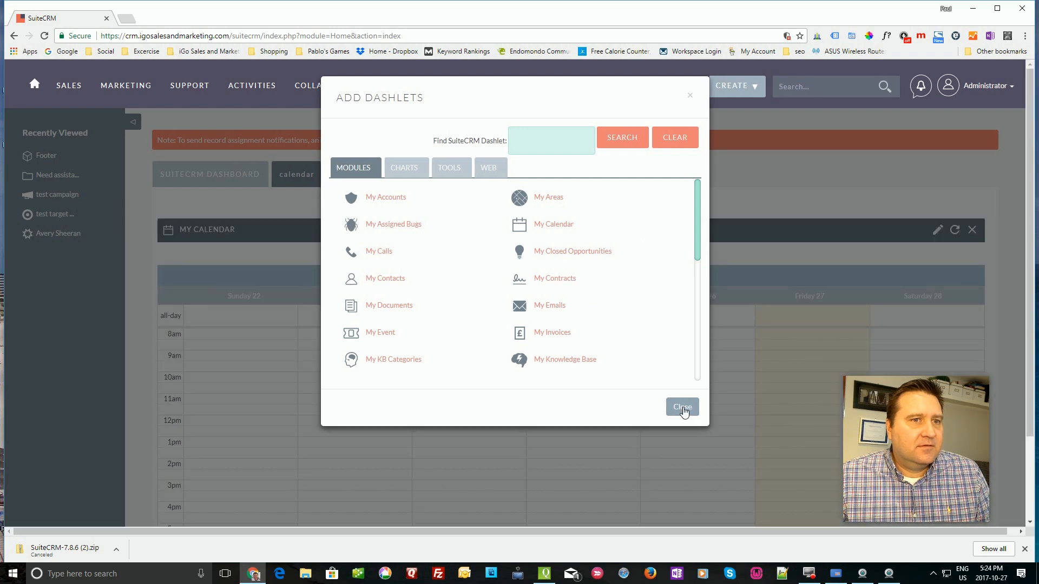
click(683, 408)
scroll(592, 308, down, 2)
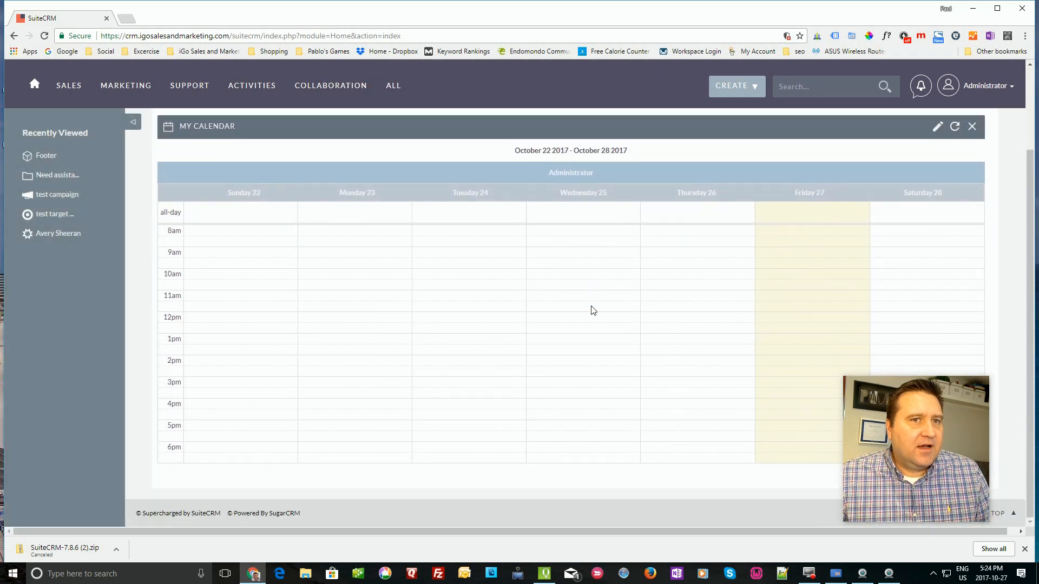
scroll(591, 308, up, 2)
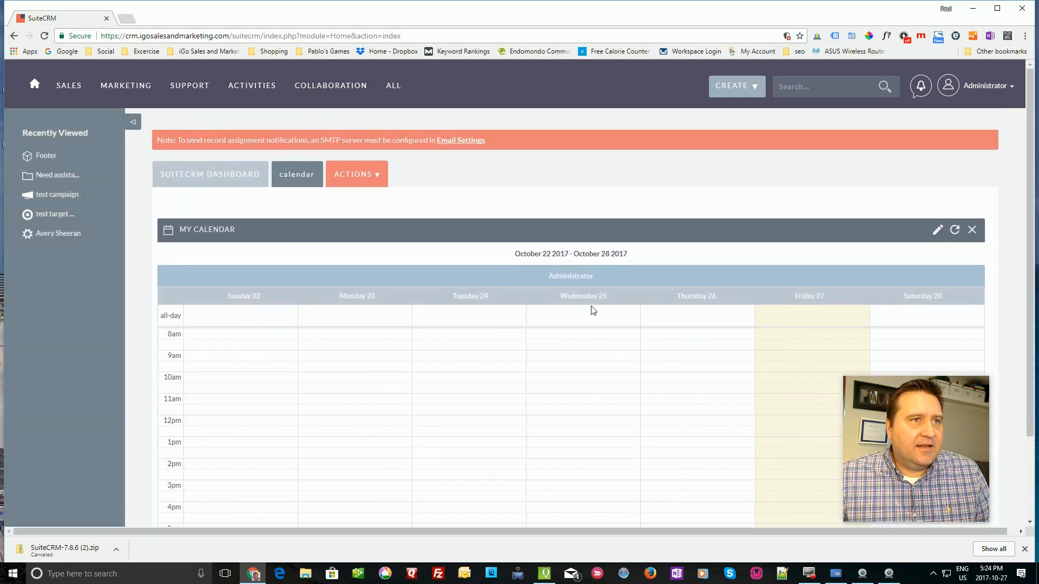
click(234, 183)
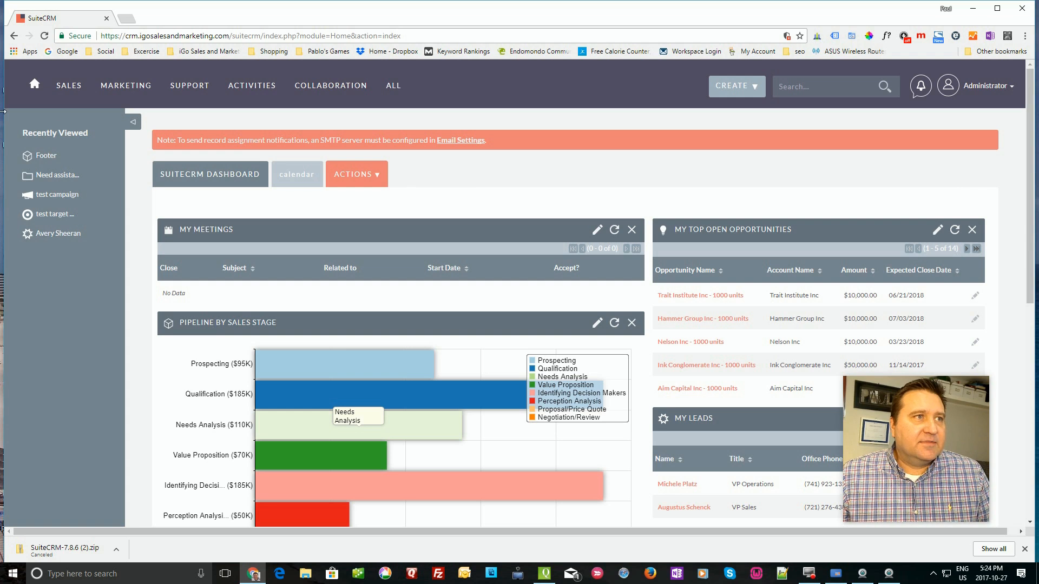
- Visit the Marketing Targets list, then open the Sales Leads list
mouse_move(68, 86)
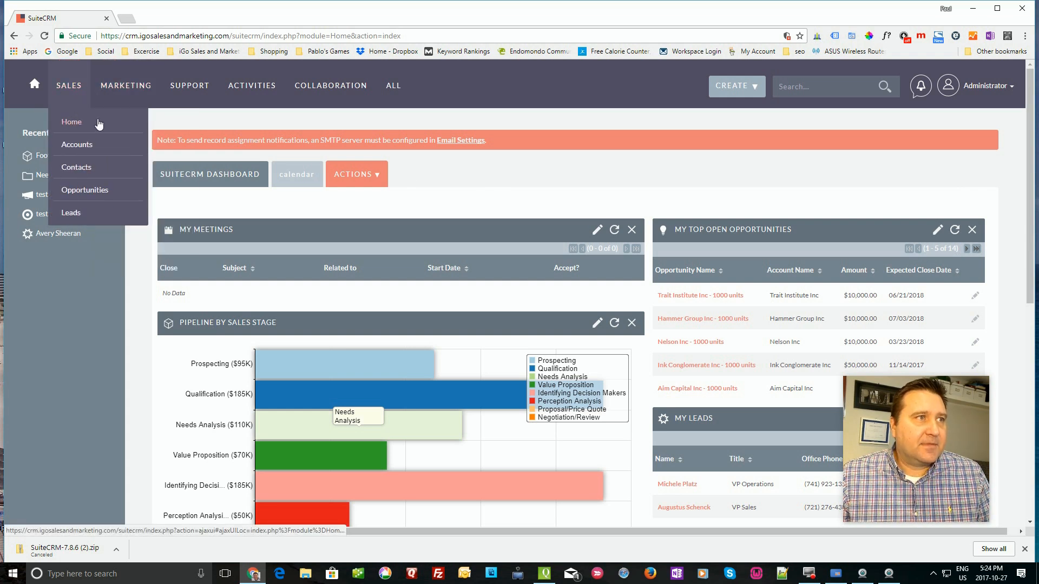
mouse_move(125, 85)
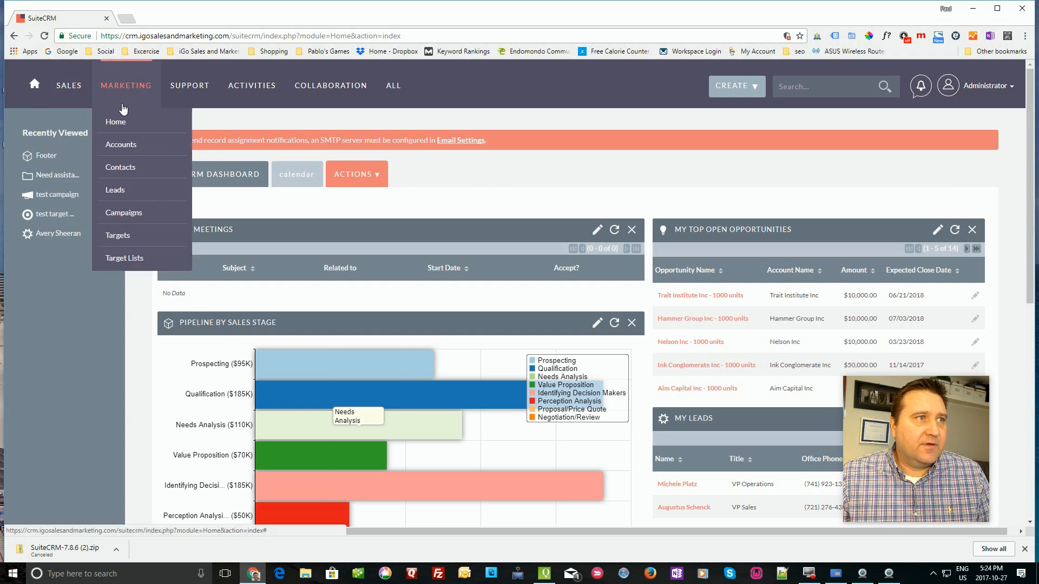
click(117, 237)
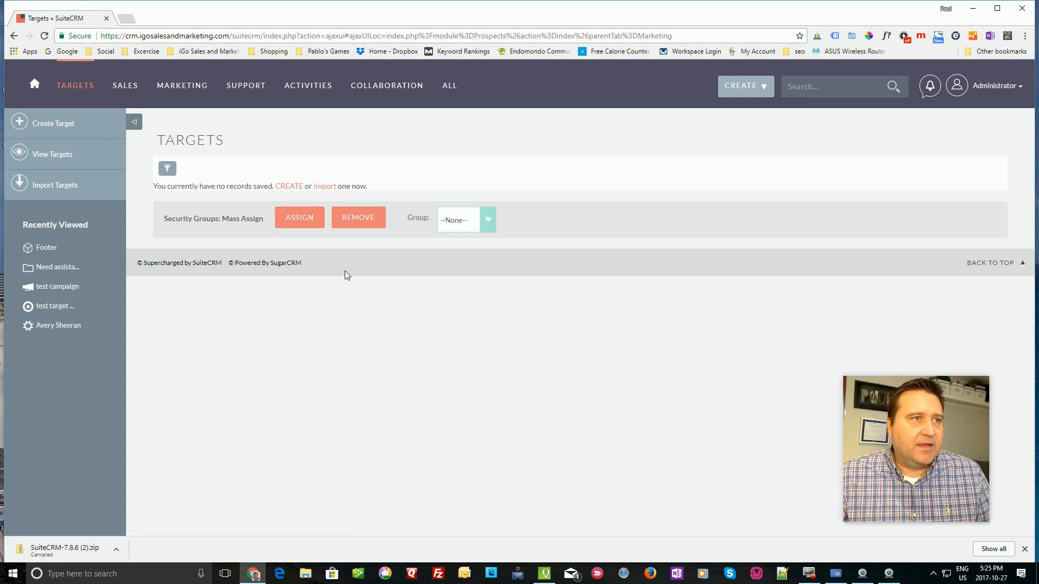
mouse_move(125, 86)
click(125, 215)
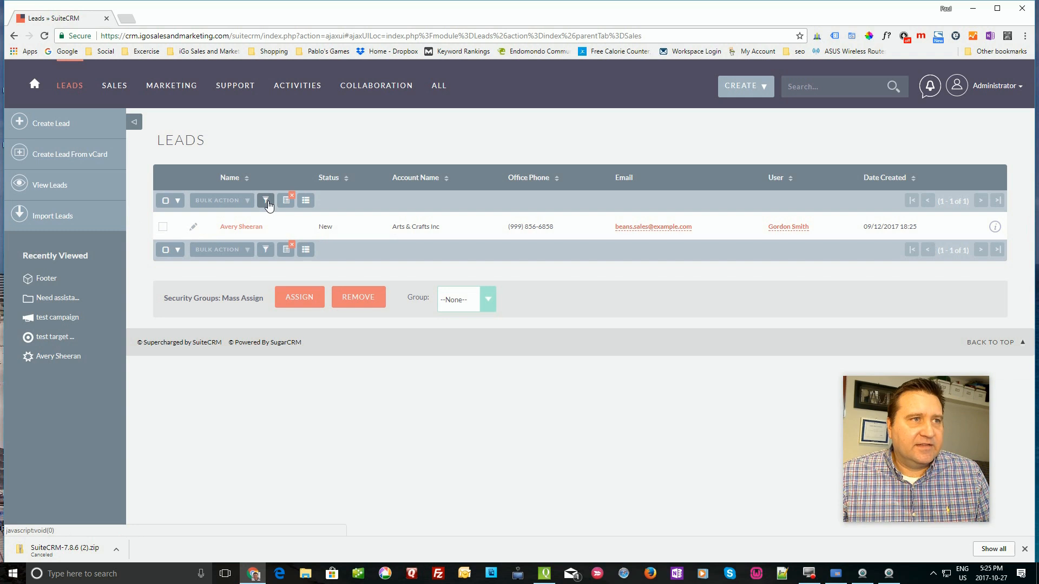
- Clear the leads filter, set Status to New and search to list all 65 leads
click(267, 201)
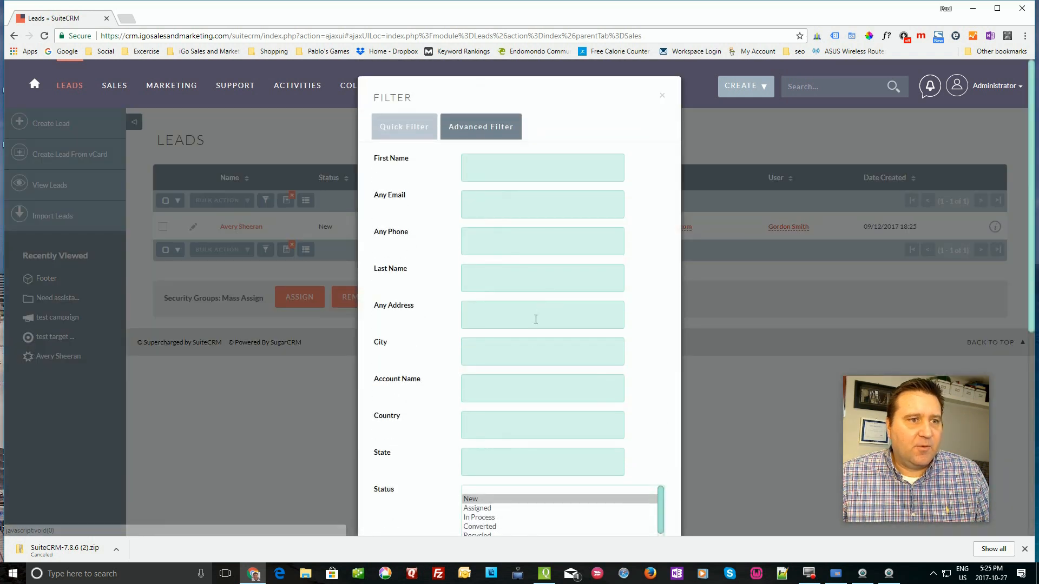
scroll(536, 330, down, 4)
click(485, 275)
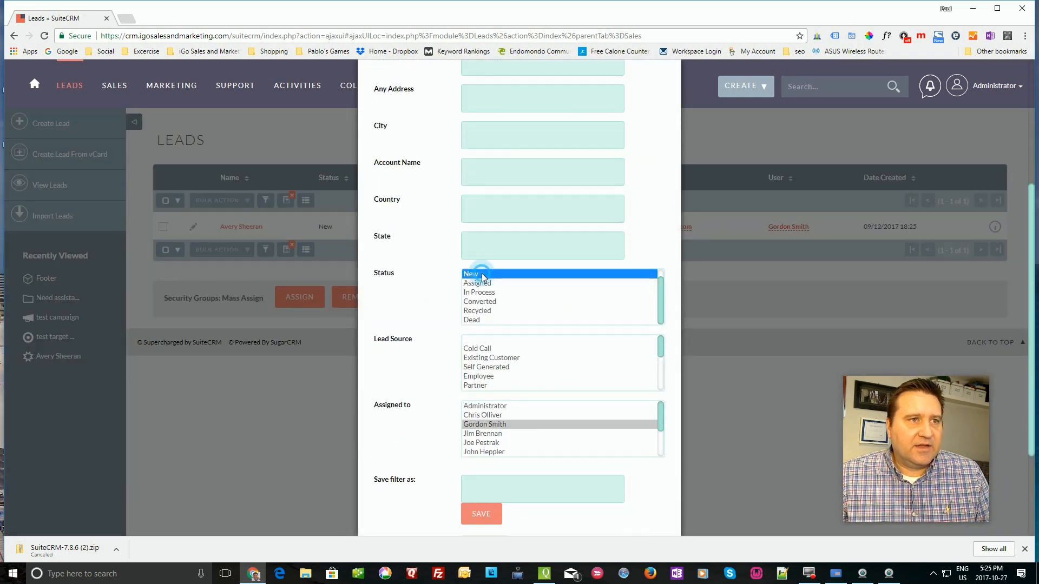
click(492, 426)
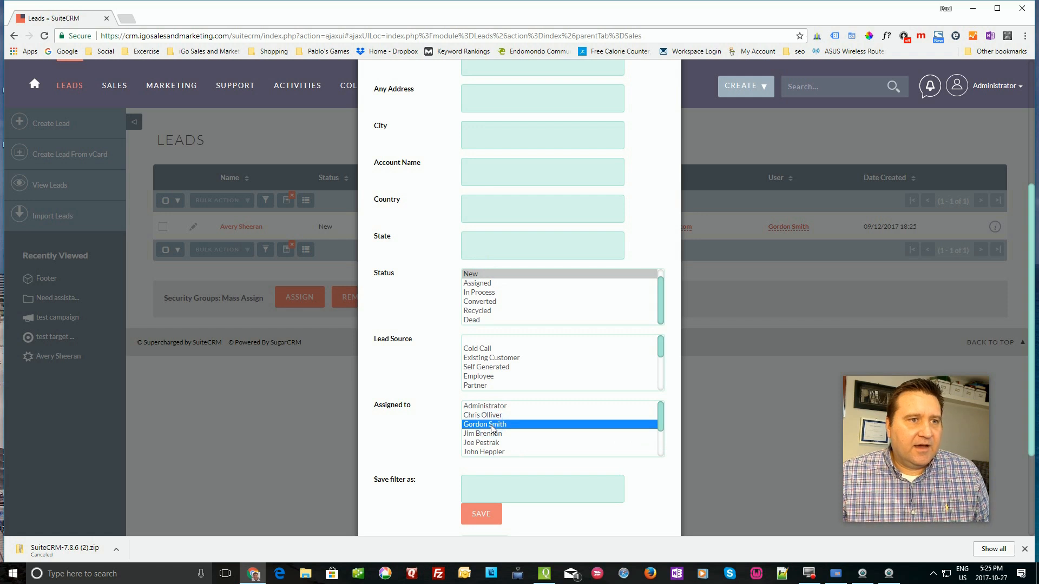
scroll(588, 503, down, 3)
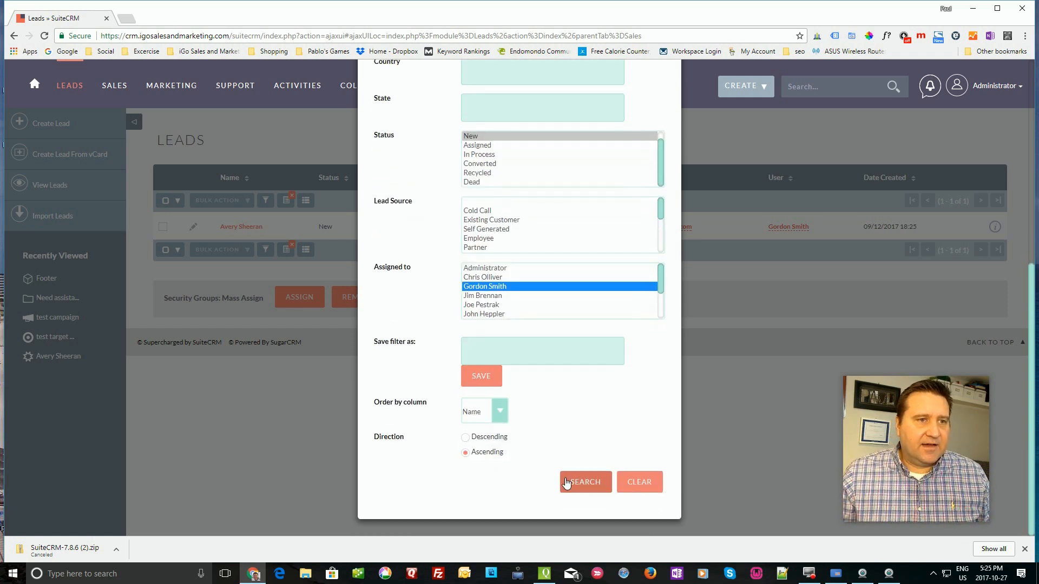
click(631, 481)
scroll(591, 317, up, 1)
click(472, 190)
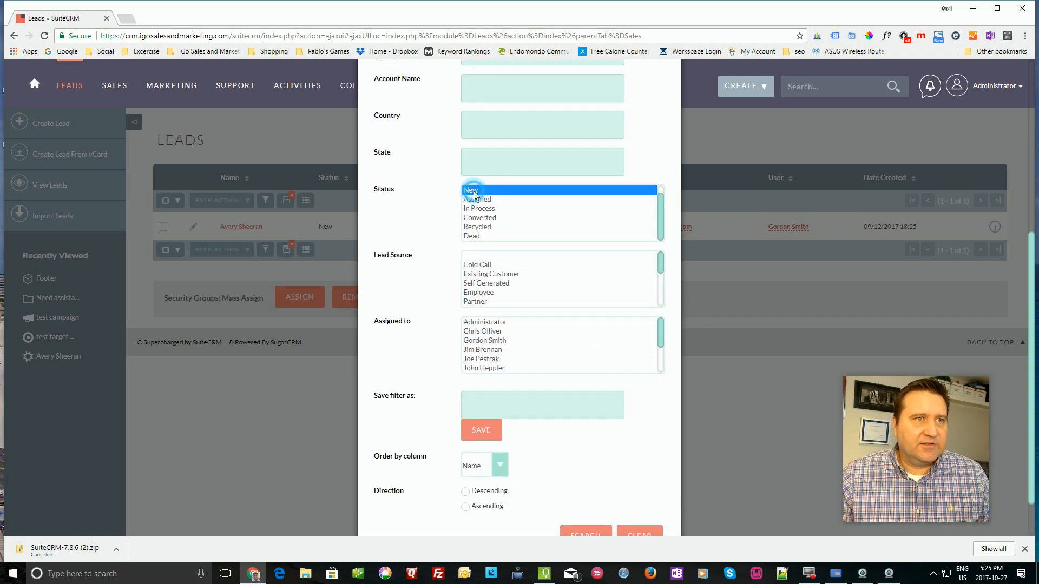
scroll(586, 303, down, 2)
click(585, 533)
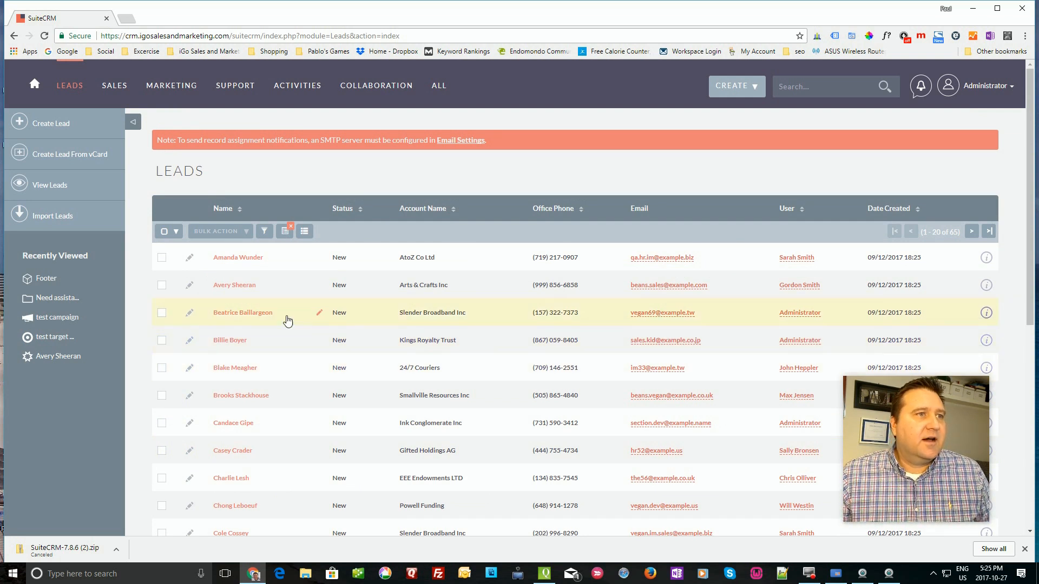
- Open the Arts & Crafts Inc lead and expand its empty Activities and History subpanels
click(244, 285)
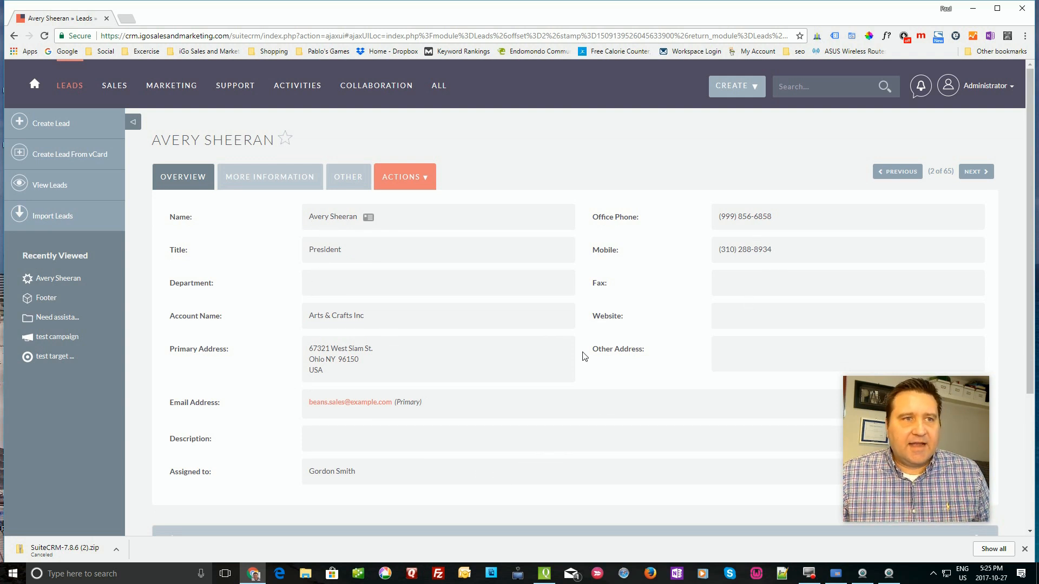
scroll(486, 400, down, 4)
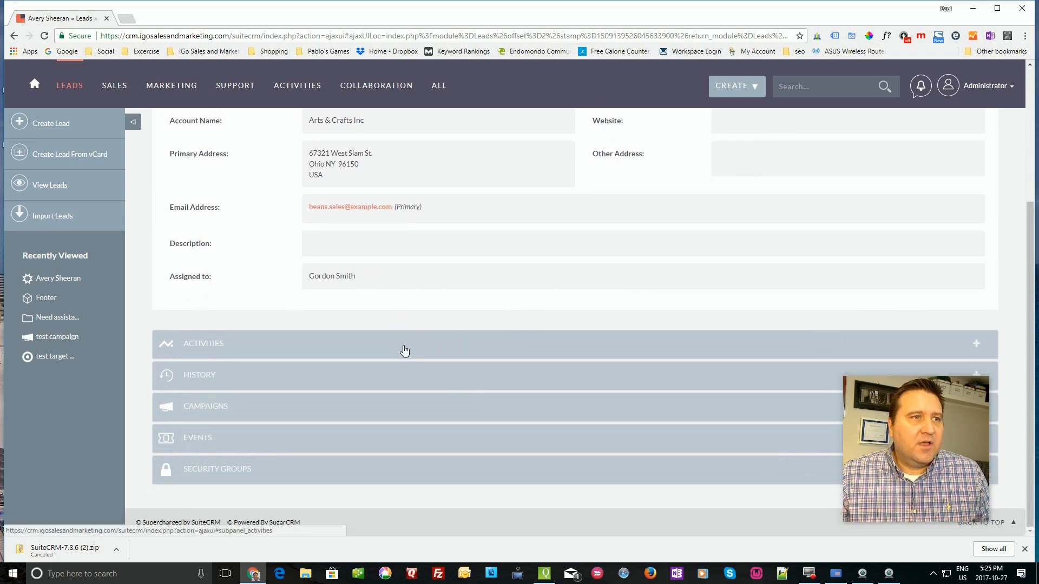
click(405, 351)
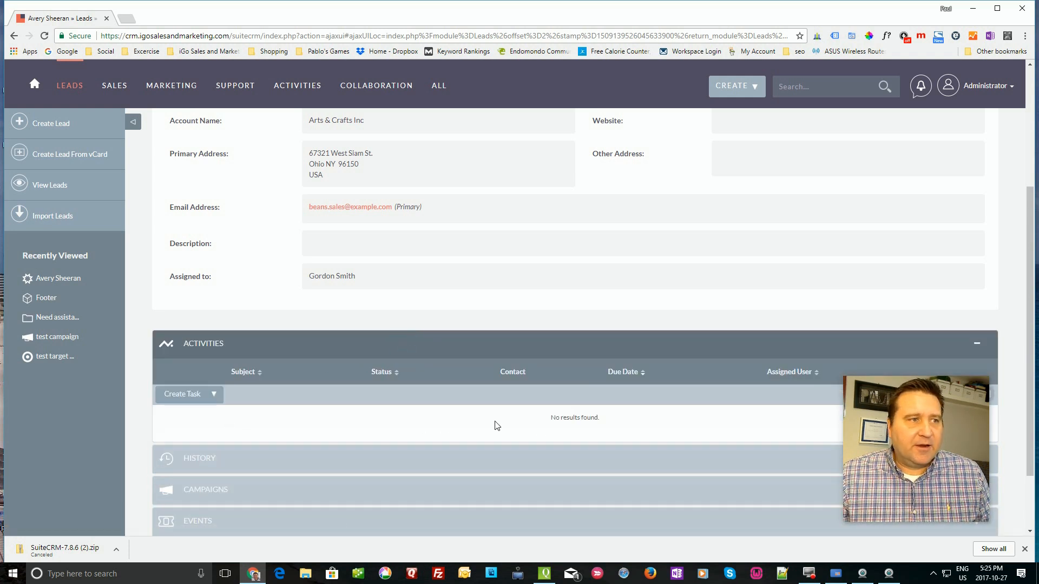
scroll(476, 427, down, 2)
click(316, 377)
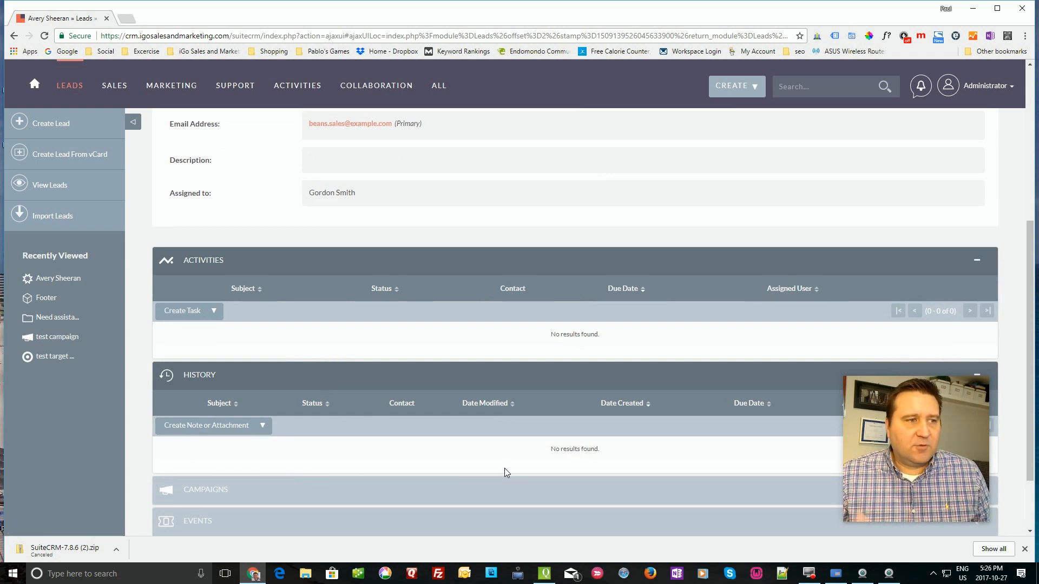
scroll(487, 460, down, 2)
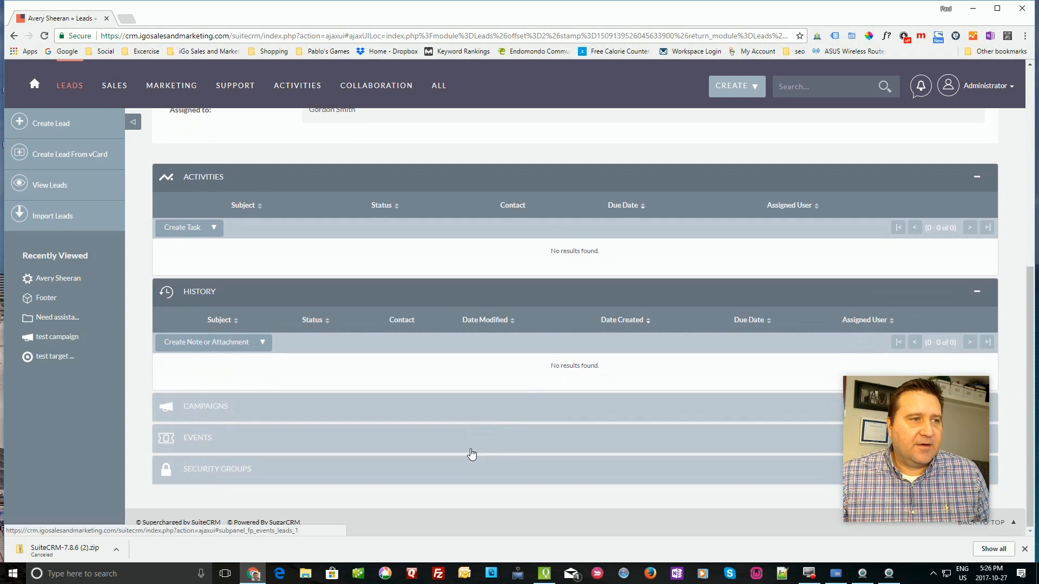
scroll(407, 424, up, 8)
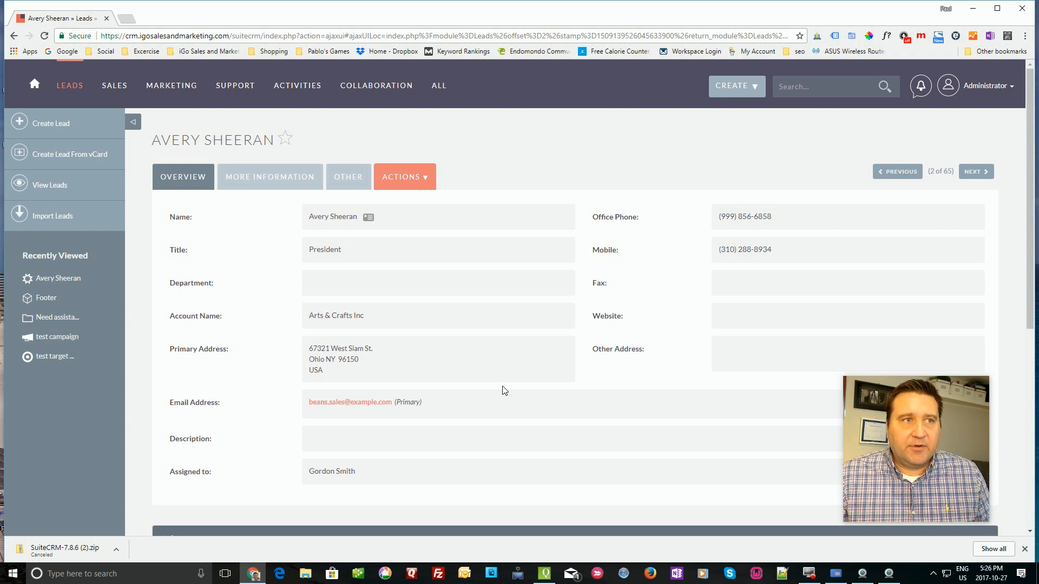
- Choose Convert Lead from the lead's Actions menu and scroll through the prefilled form
click(425, 179)
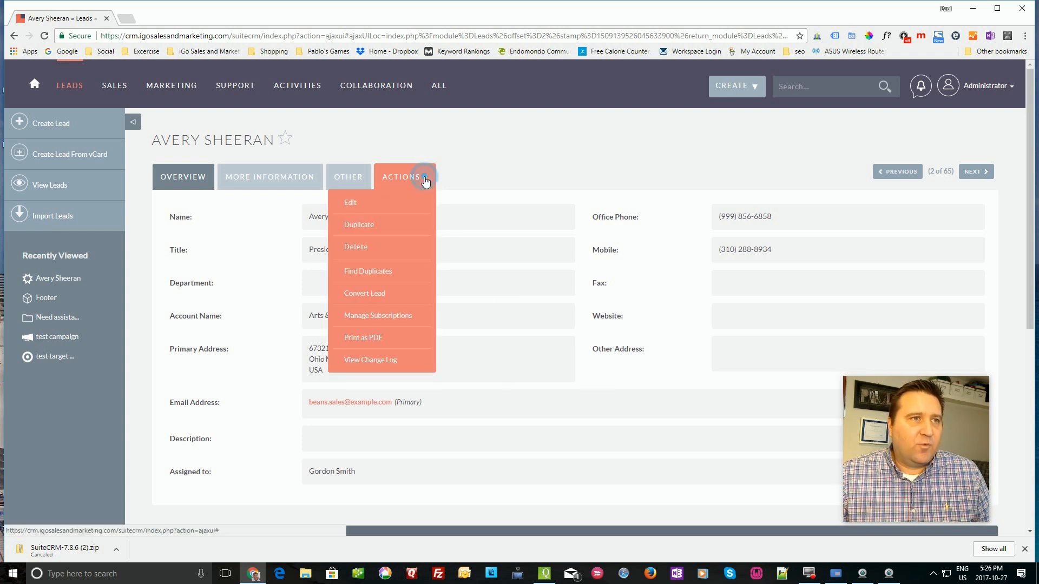
click(368, 297)
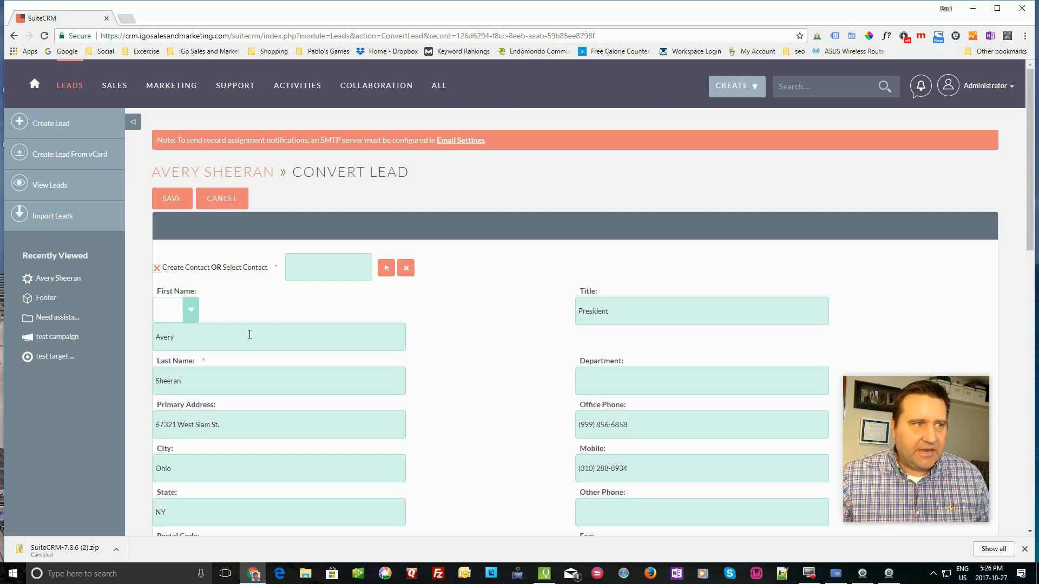
scroll(290, 355, down, 7)
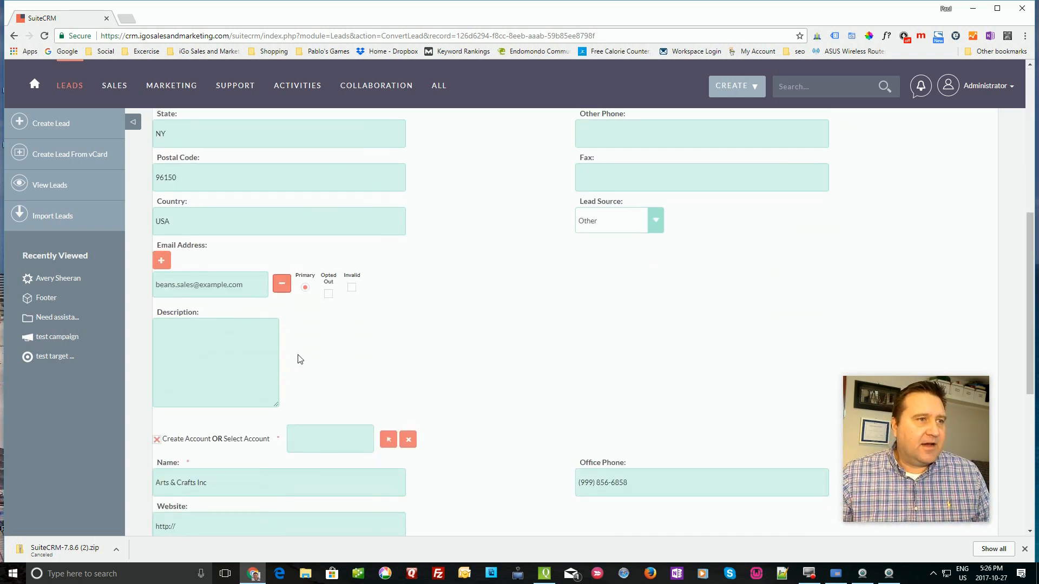
scroll(300, 359, down, 6)
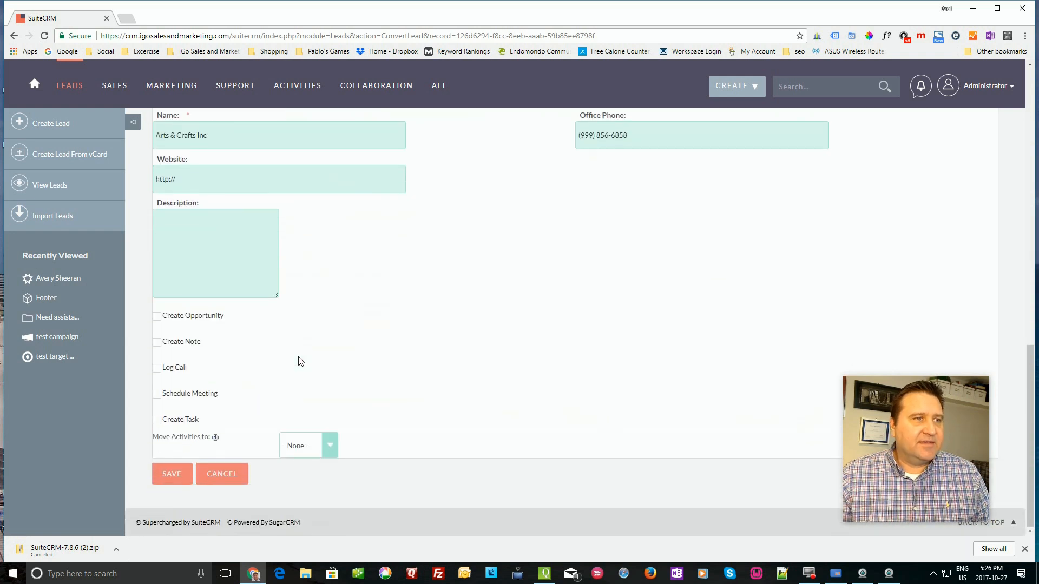
- Tick Create Opportunity with name 'new business', amount 5000 and description 'this is a great deal.'
click(157, 316)
click(252, 362)
text(new business)
key(Tab)
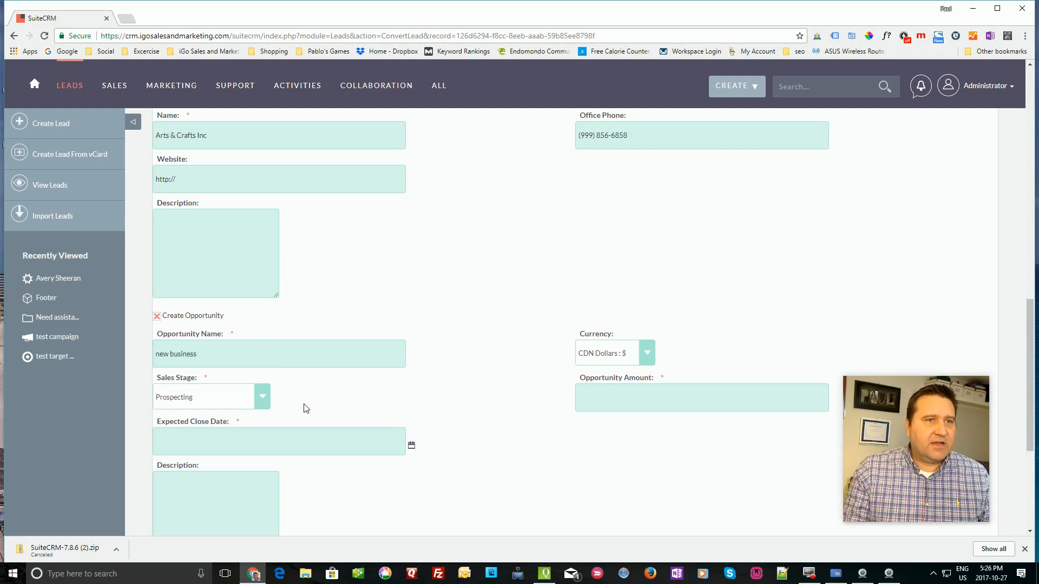
click(642, 405)
text(5000)
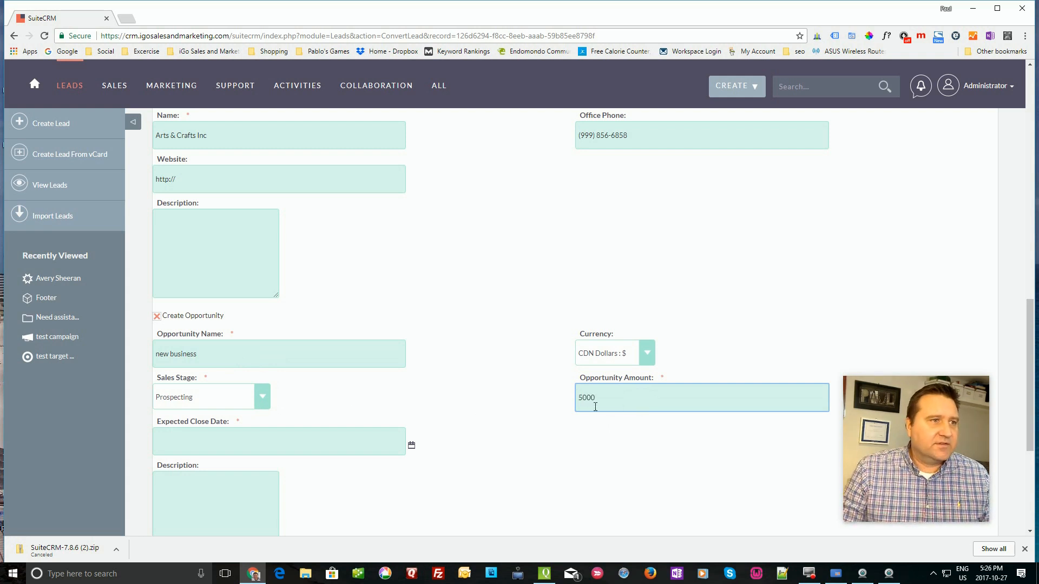
scroll(253, 357, down, 3)
click(223, 345)
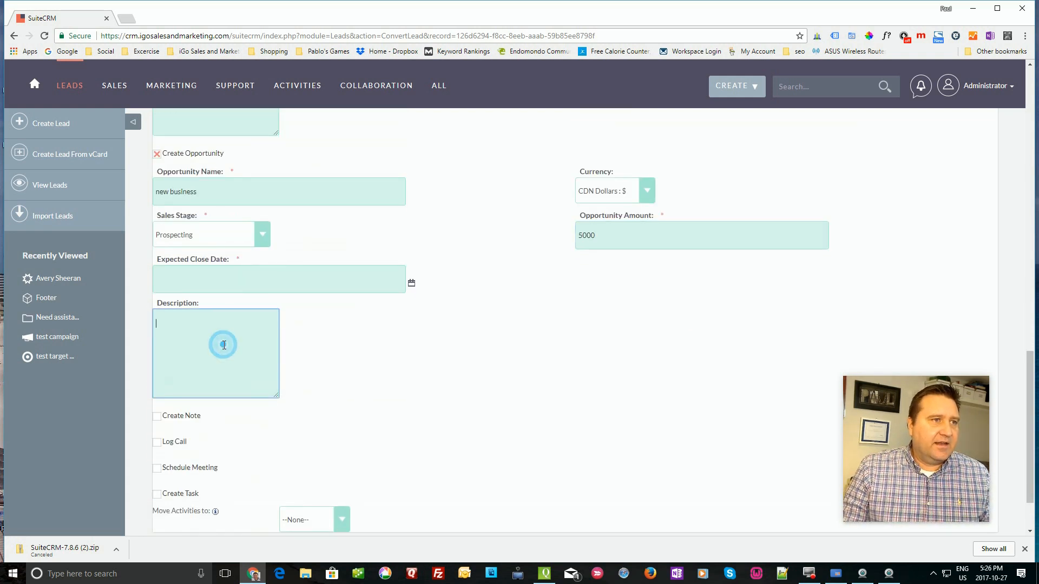
text(this is a g)
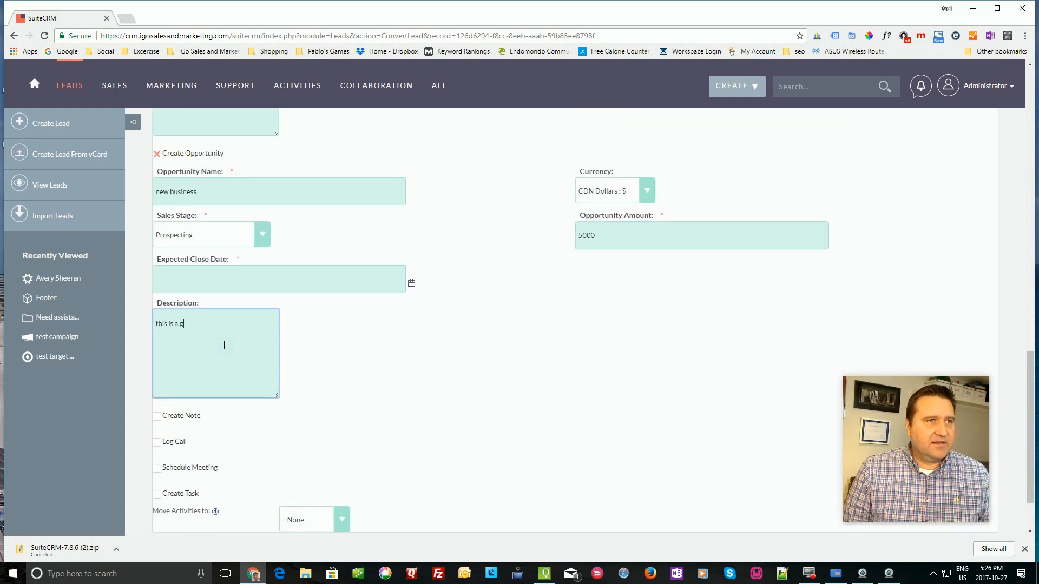
text(reat o)
text(eal.)
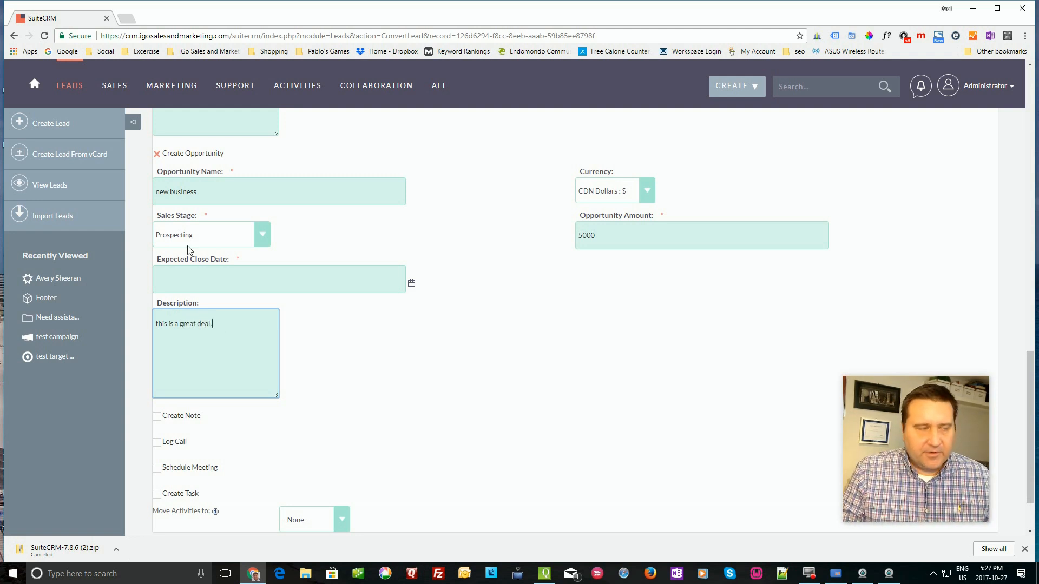
scroll(203, 309, down, 1)
- Log a call with subject 'Intro call' and description 'resulted in an opp.' in the conversion
click(156, 368)
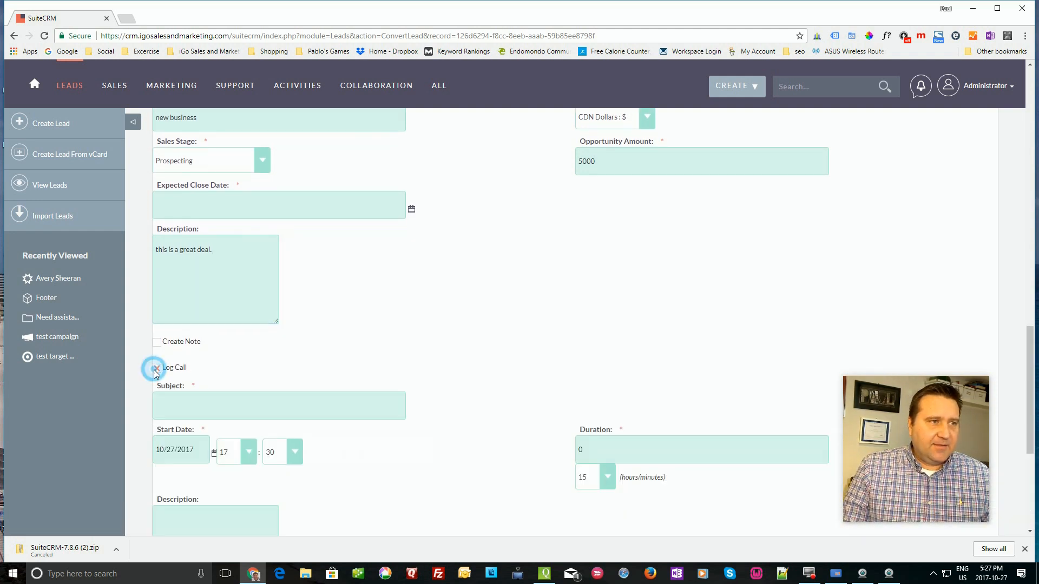
click(183, 407)
text(Intro)
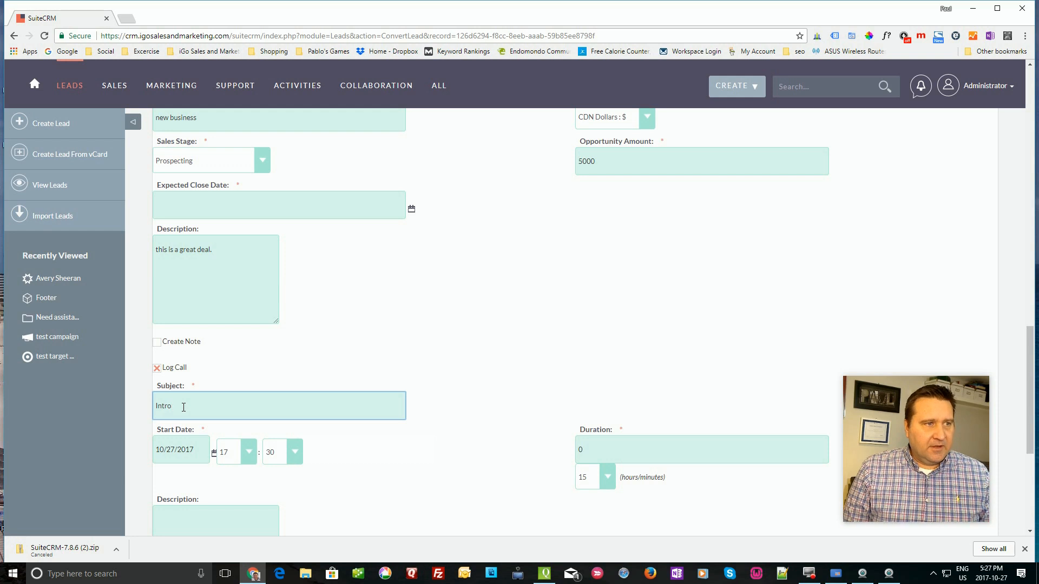
text(nall)
scroll(174, 493, down, 2)
click(208, 421)
text(resulted in an opp.)
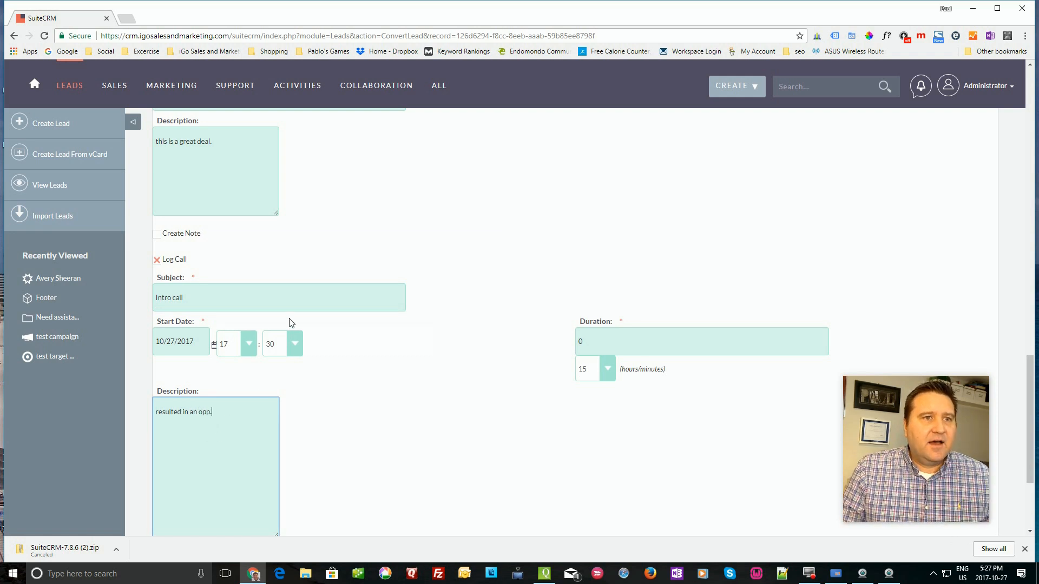
scroll(344, 332, down, 3)
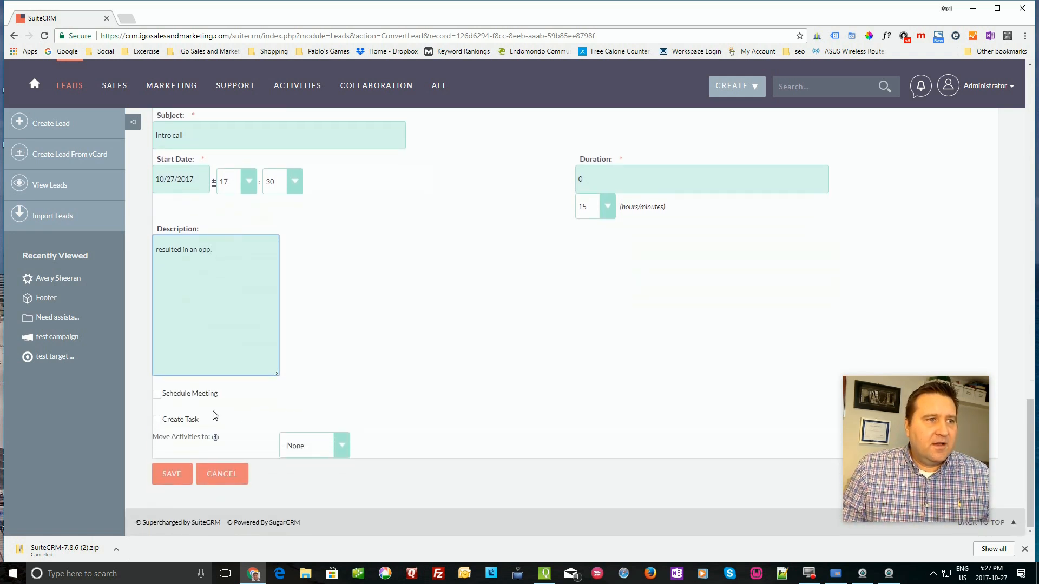
- Add a High-priority, Not Started task 'Send intro email to client' and review the form
click(157, 421)
click(179, 453)
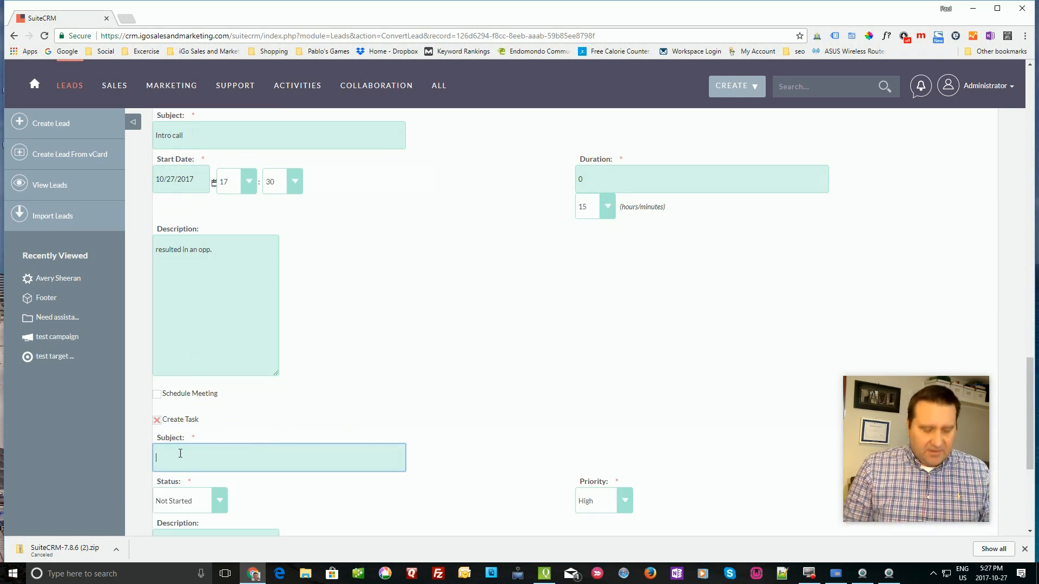
text(S3en)
key(BackSpace)
key(BackSpace)
text(end)
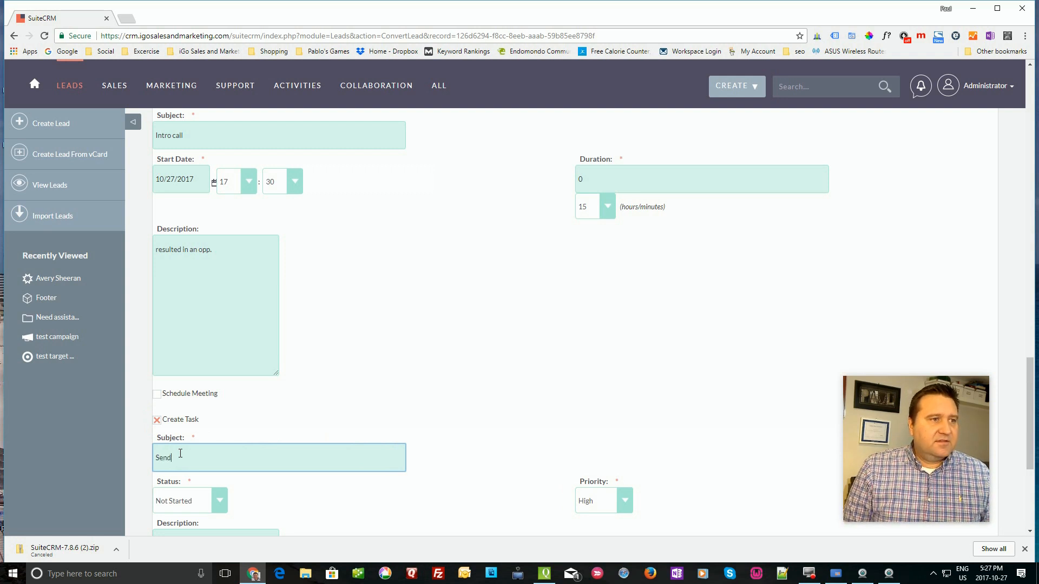
text( intro email to client)
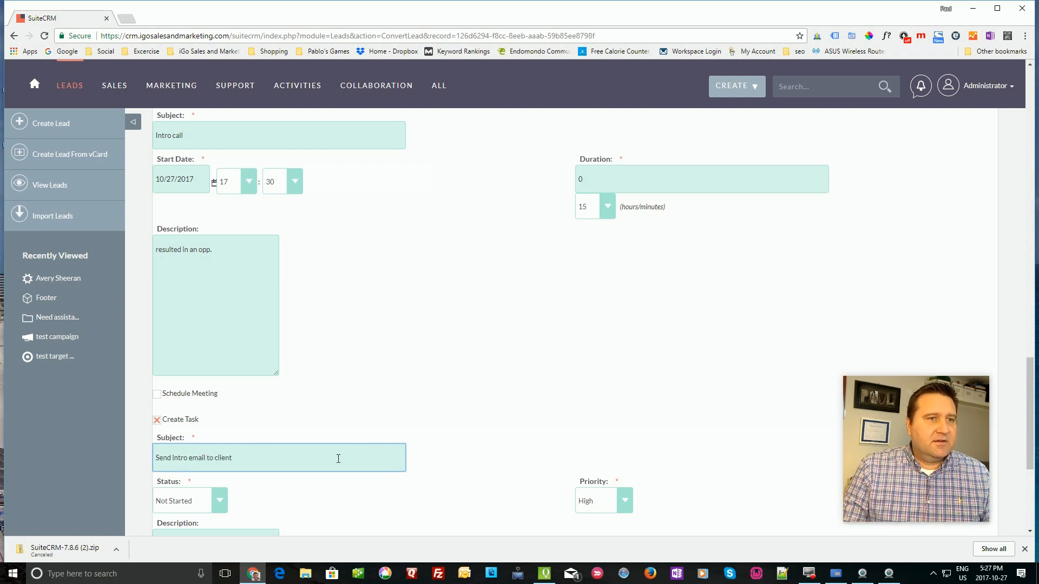
scroll(460, 460, down, 5)
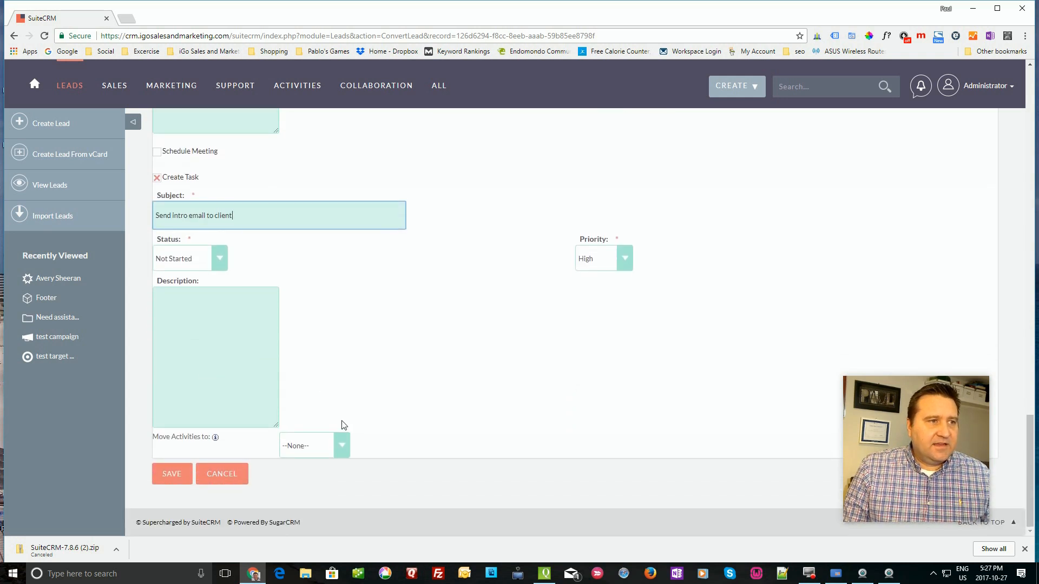
scroll(362, 329, up, 8)
scroll(362, 329, up, 15)
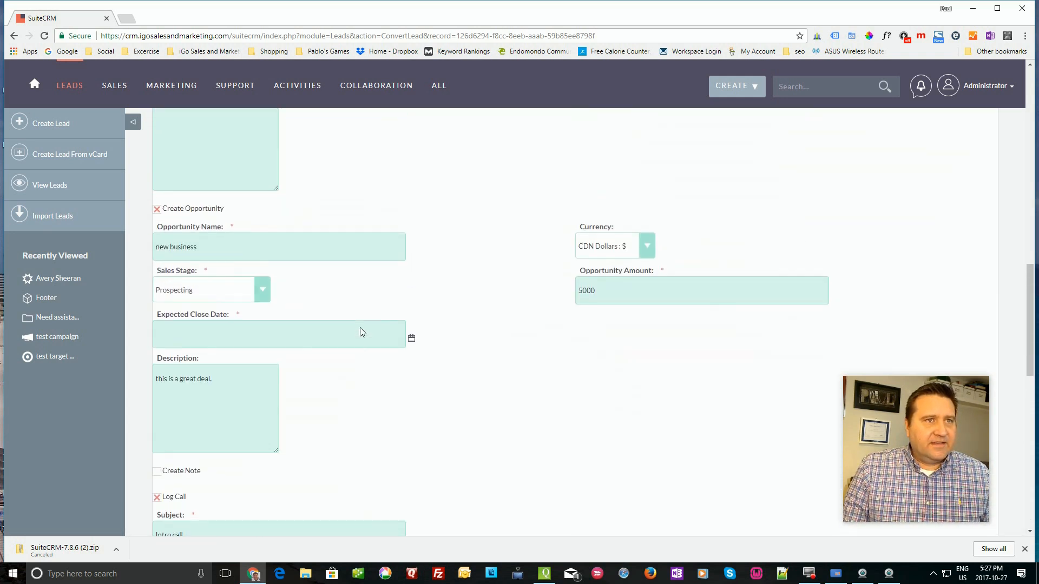
scroll(360, 328, up, 5)
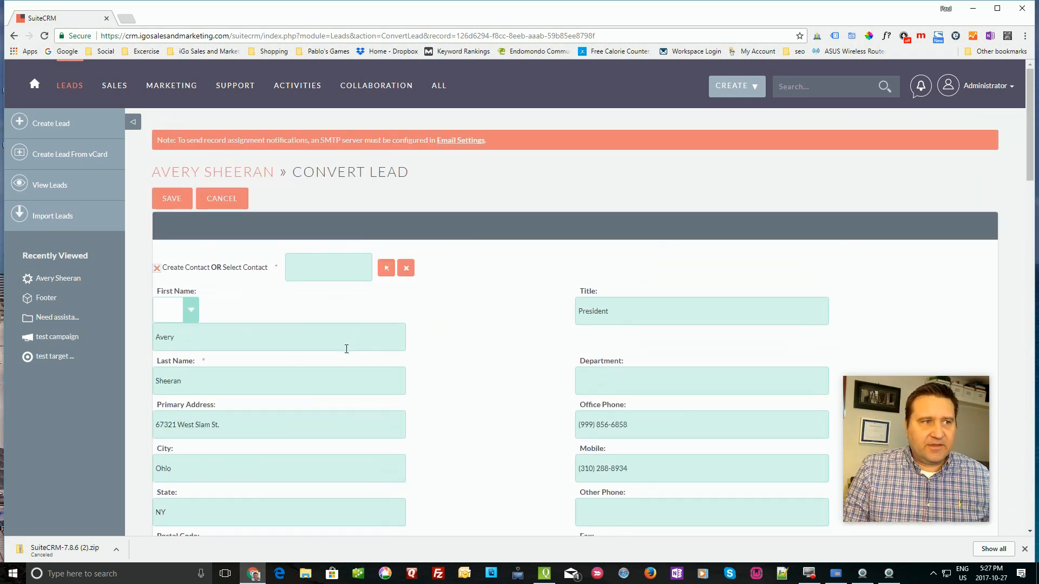
scroll(346, 349, down, 20)
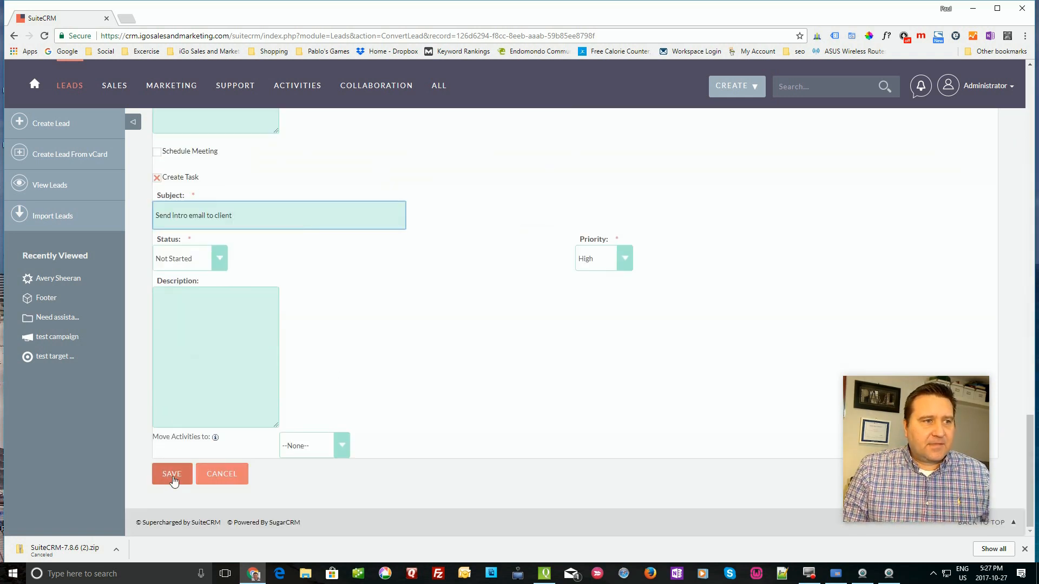
- Set the expected close date to 10/31/2017 and save the lead conversion
click(171, 479)
scroll(357, 333, up, 6)
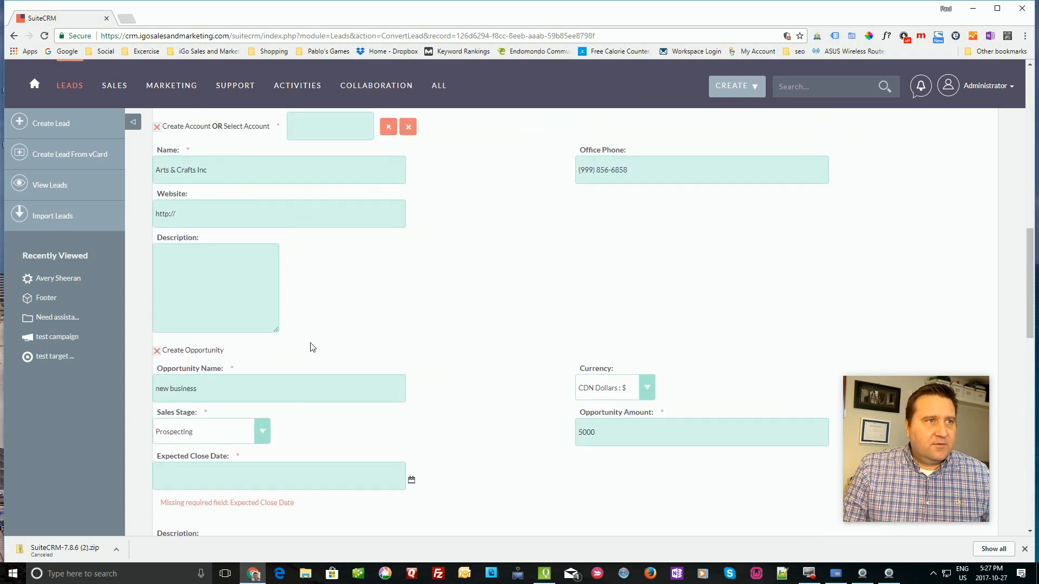
click(353, 489)
click(412, 497)
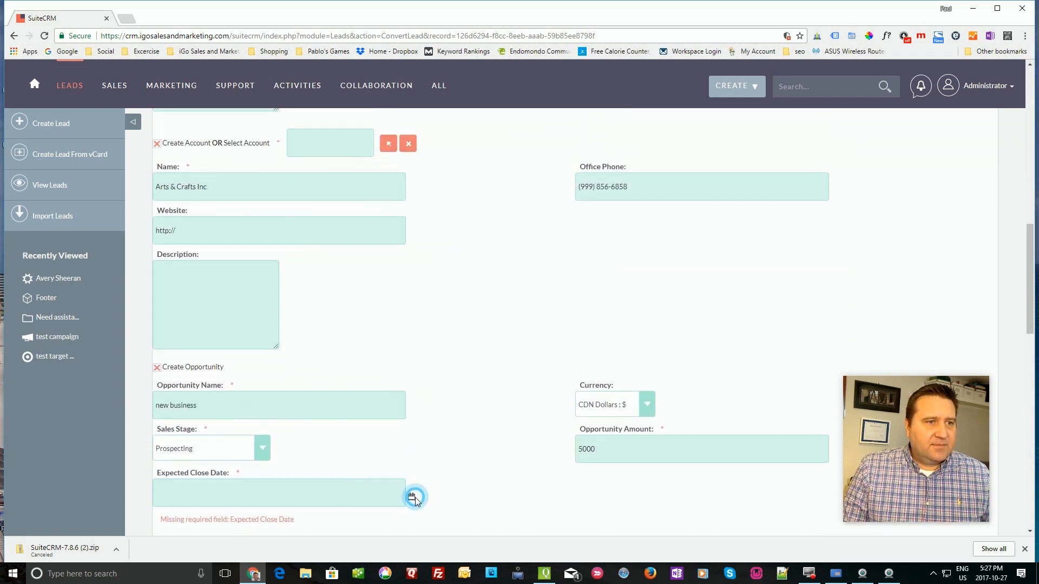
click(374, 493)
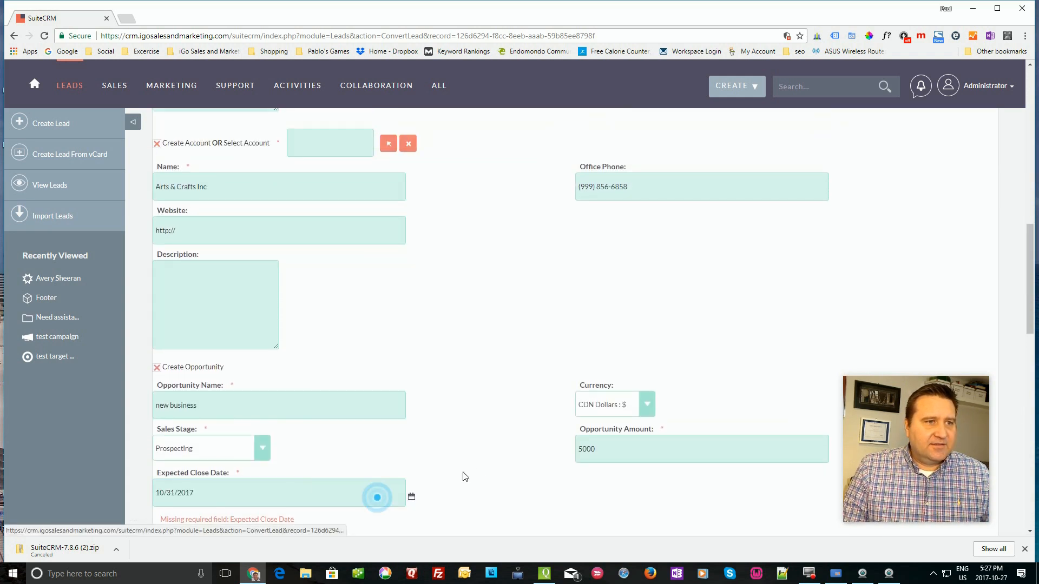
scroll(436, 484, down, 10)
click(172, 476)
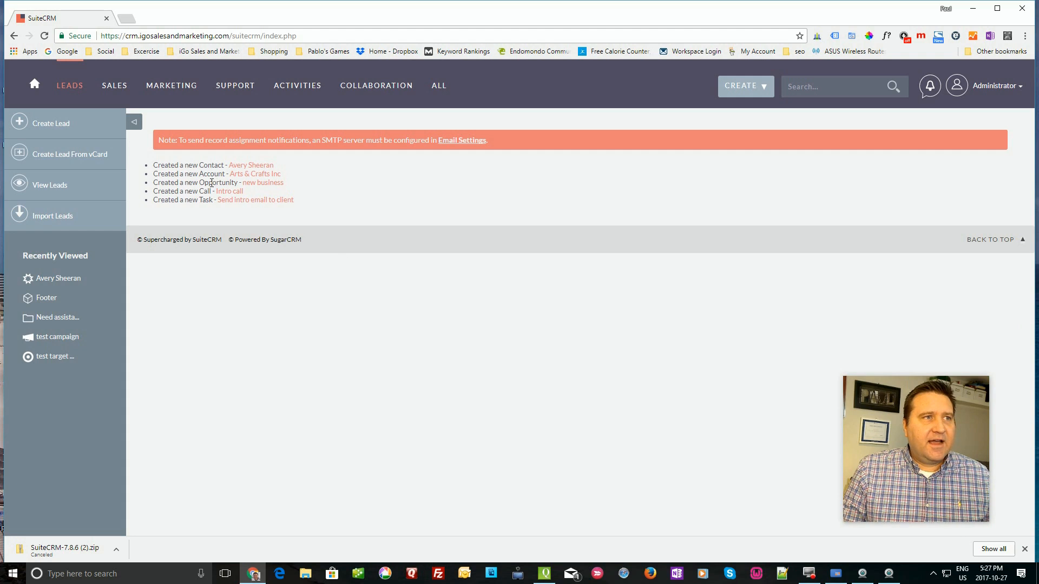
- Return to the Home dashboard and look over its meetings, pipeline chart, opportunities and leads
click(39, 86)
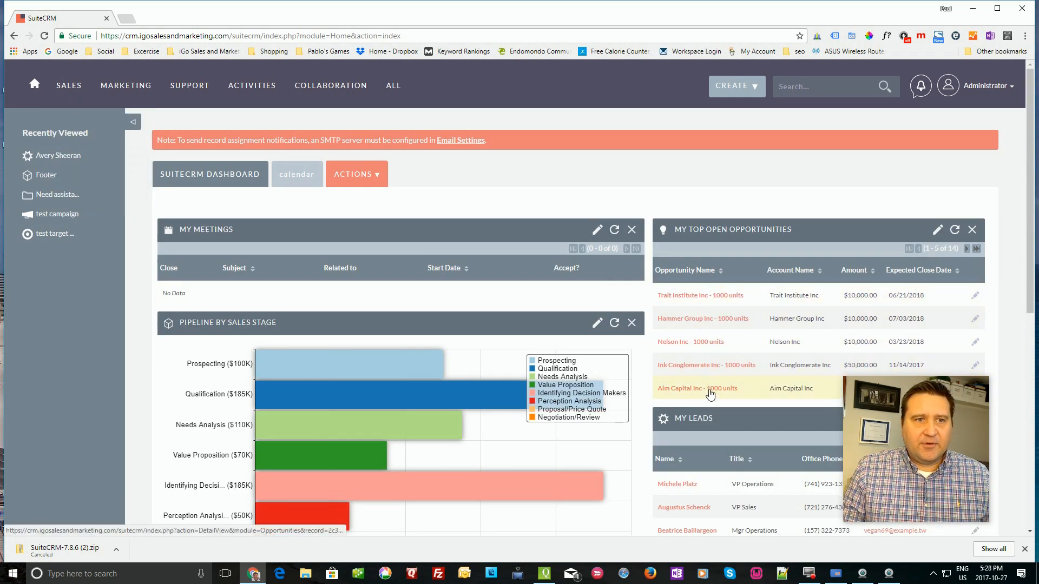
scroll(709, 387, down, 1)
scroll(706, 390, up, 1)
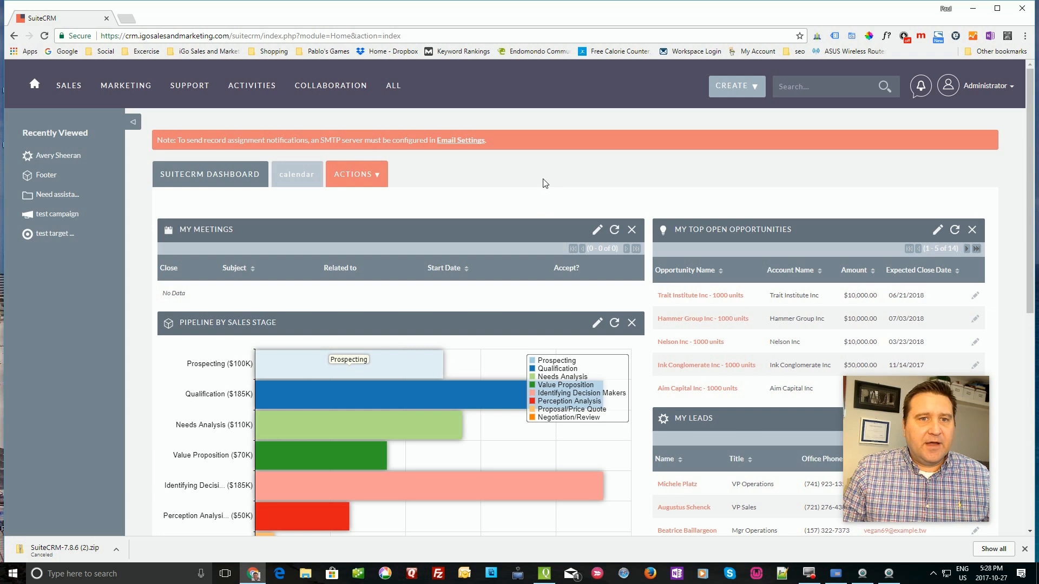
mouse_move(132, 89)
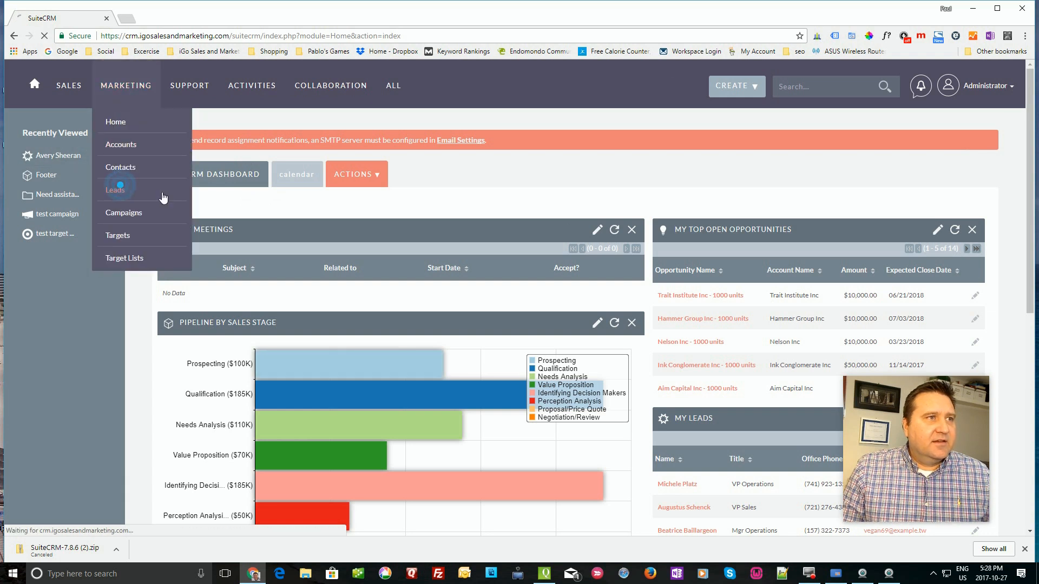
- Select all 20 leads in the Leads list and add them to 'test target list'
click(115, 190)
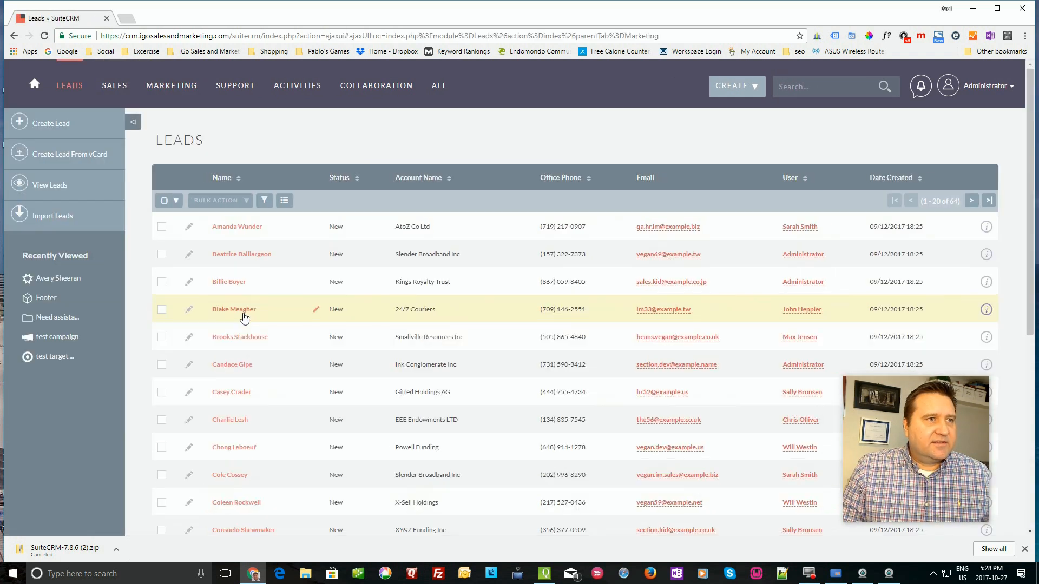
click(164, 201)
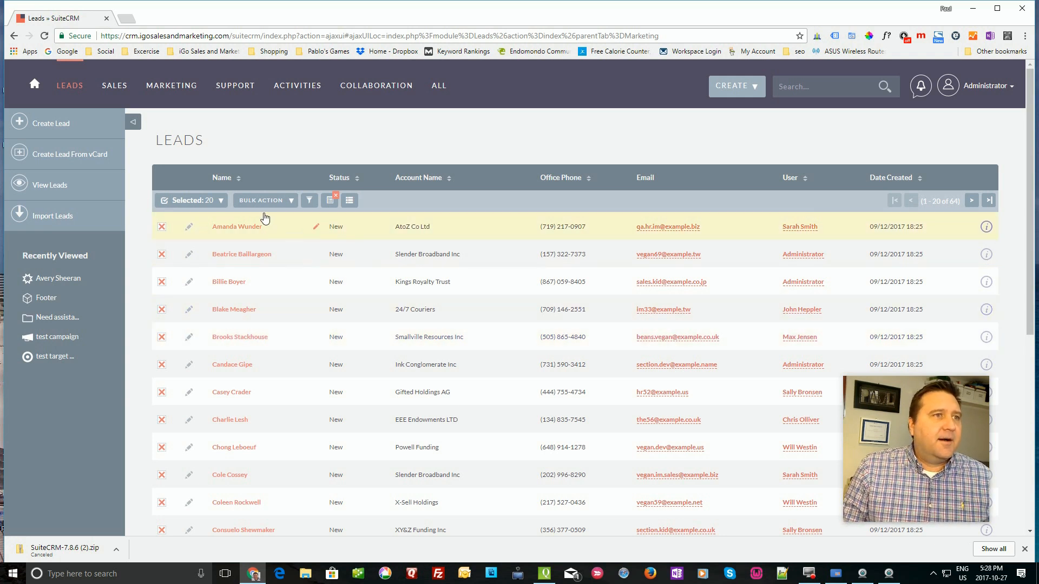
click(287, 203)
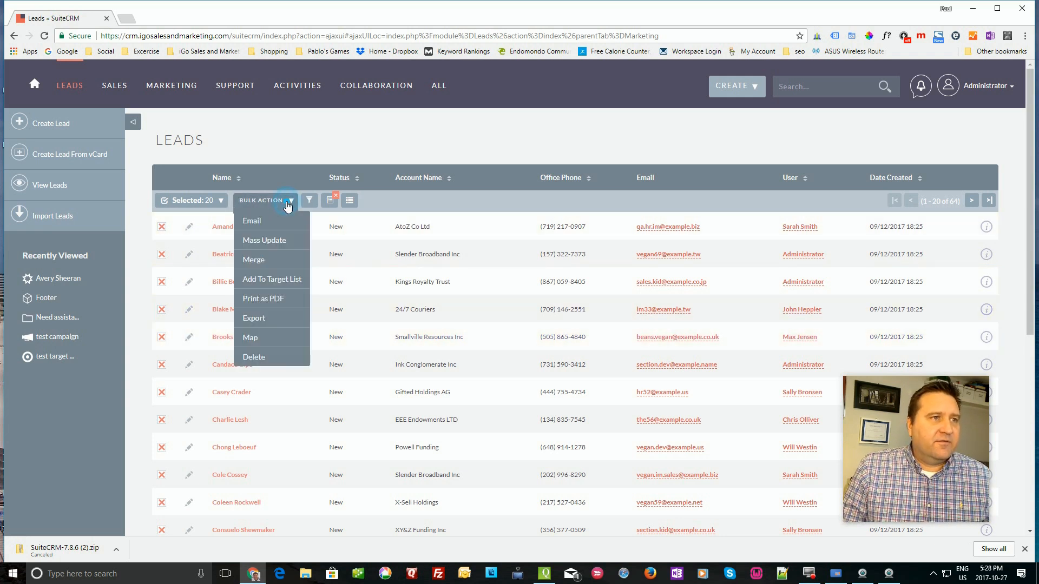
click(273, 281)
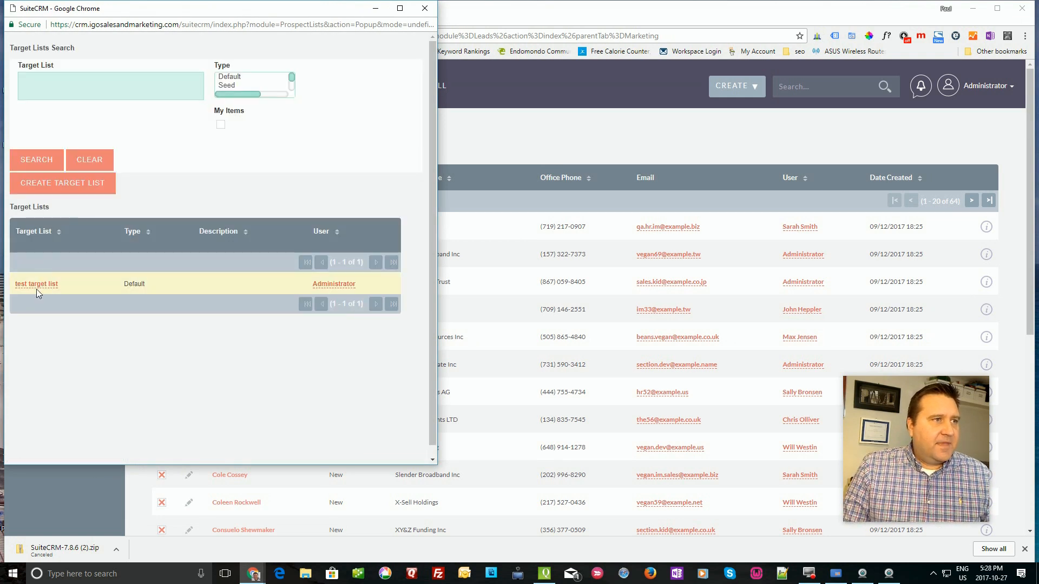
click(38, 287)
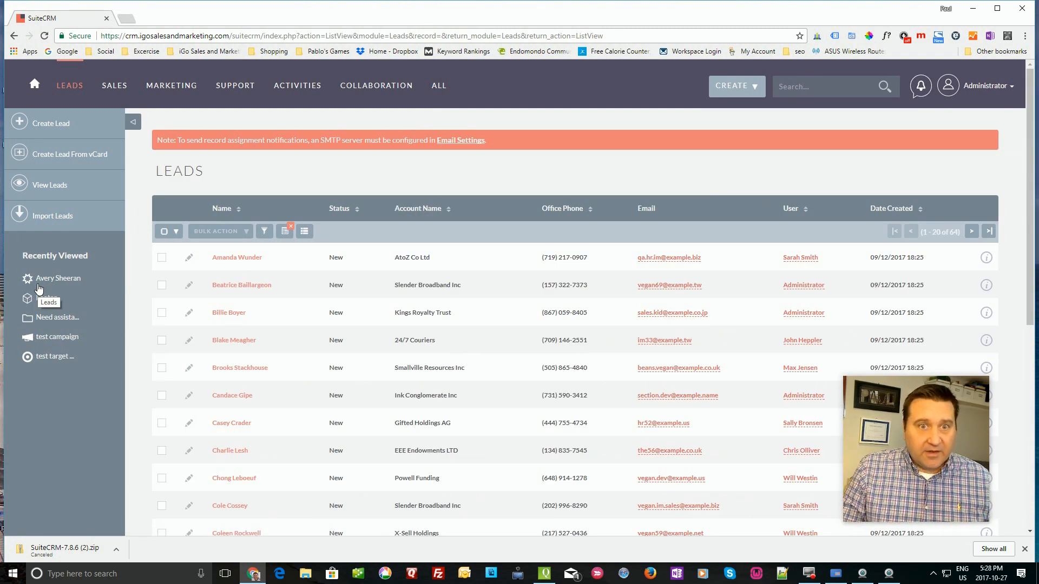
- Open Marketing > Campaigns and choose Create Campaign to launch the Campaign Wizard
mouse_move(172, 86)
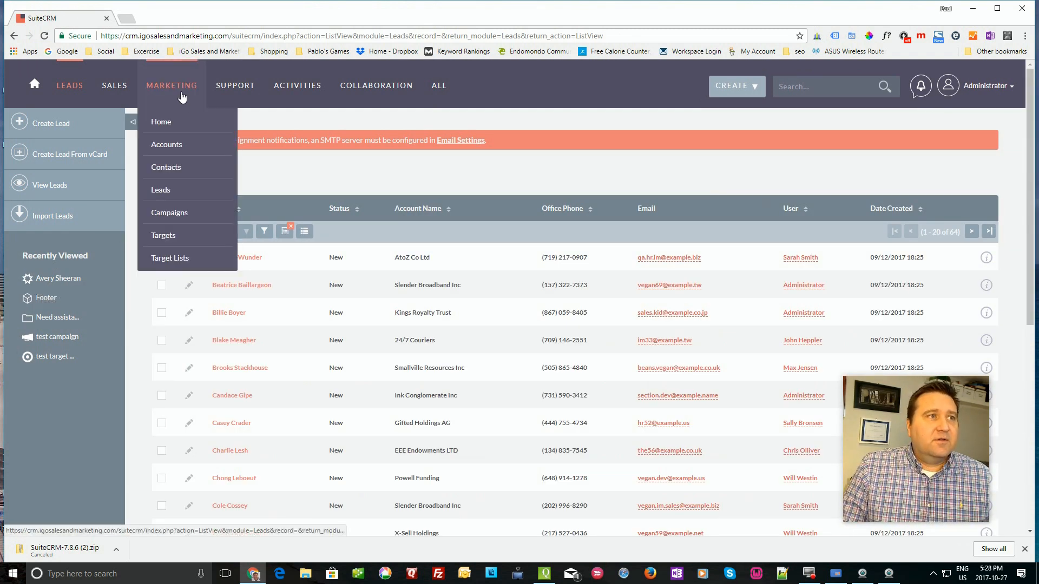
click(174, 215)
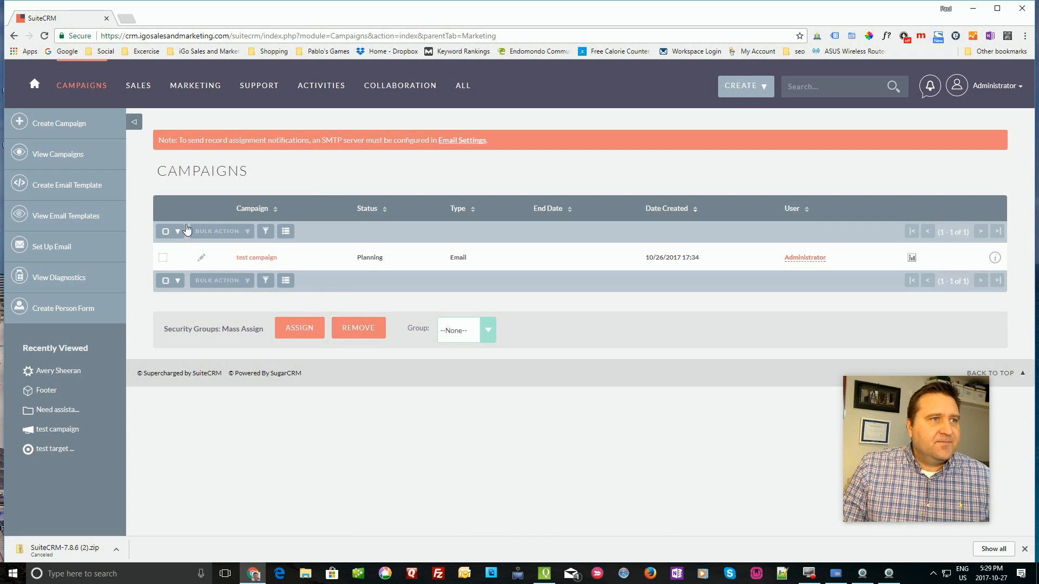
click(63, 128)
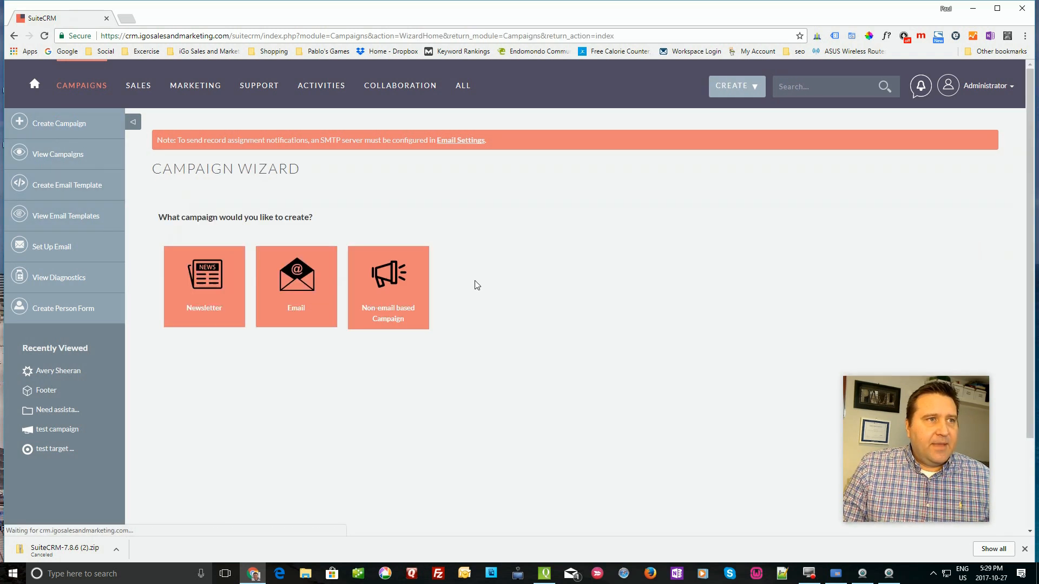
- Choose an Email campaign named 'Prospecting List' and continue to the Target Lists step
click(303, 294)
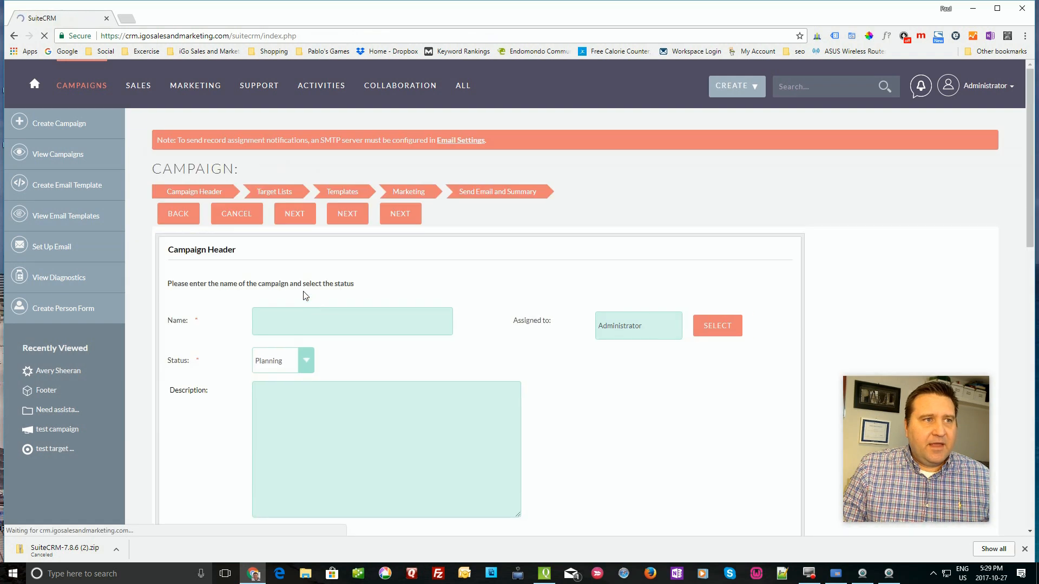
click(289, 323)
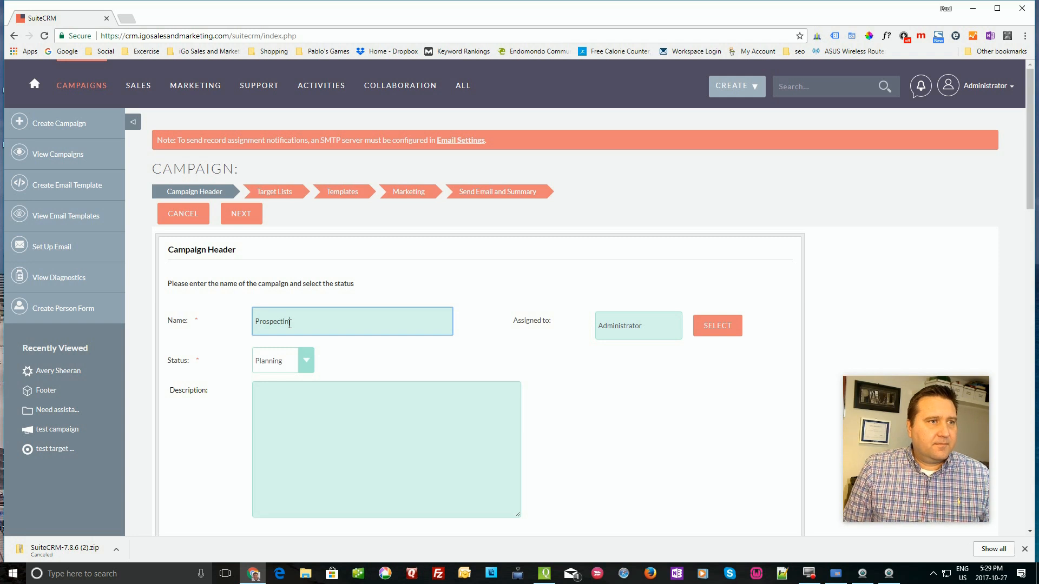
scroll(447, 351, down, 7)
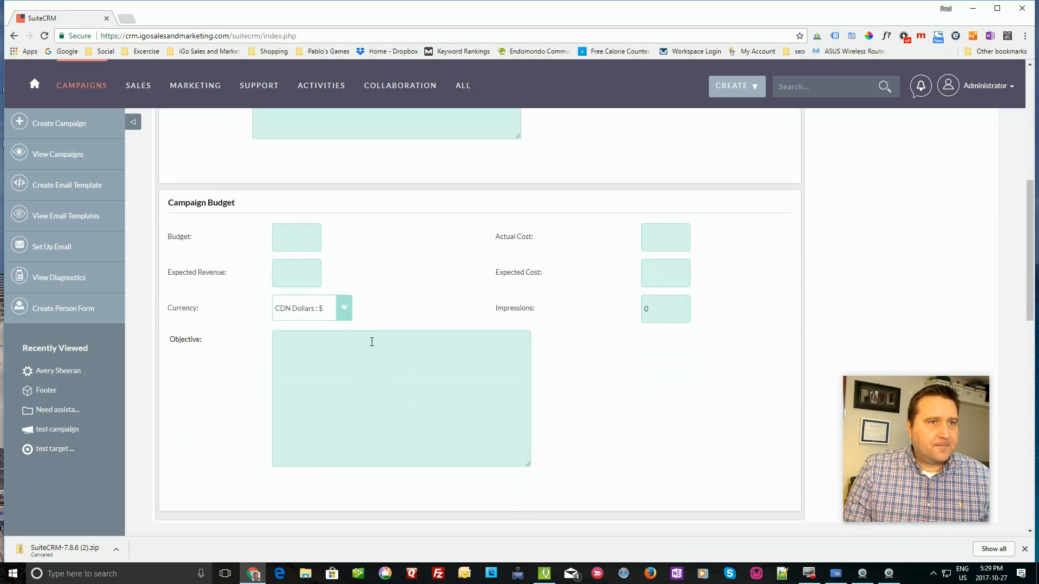
scroll(372, 344, up, 4)
scroll(378, 329, up, 2)
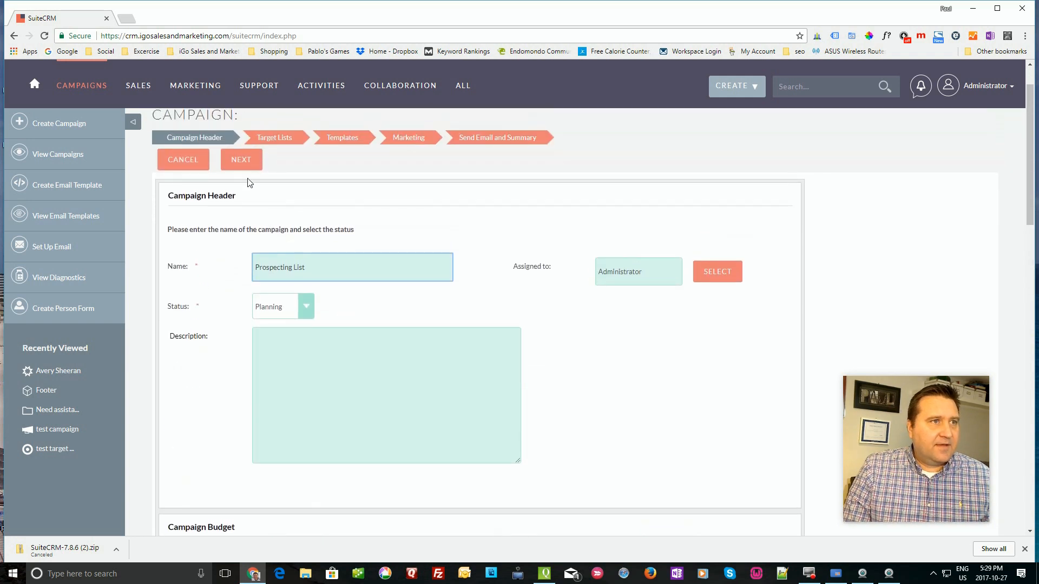
click(245, 160)
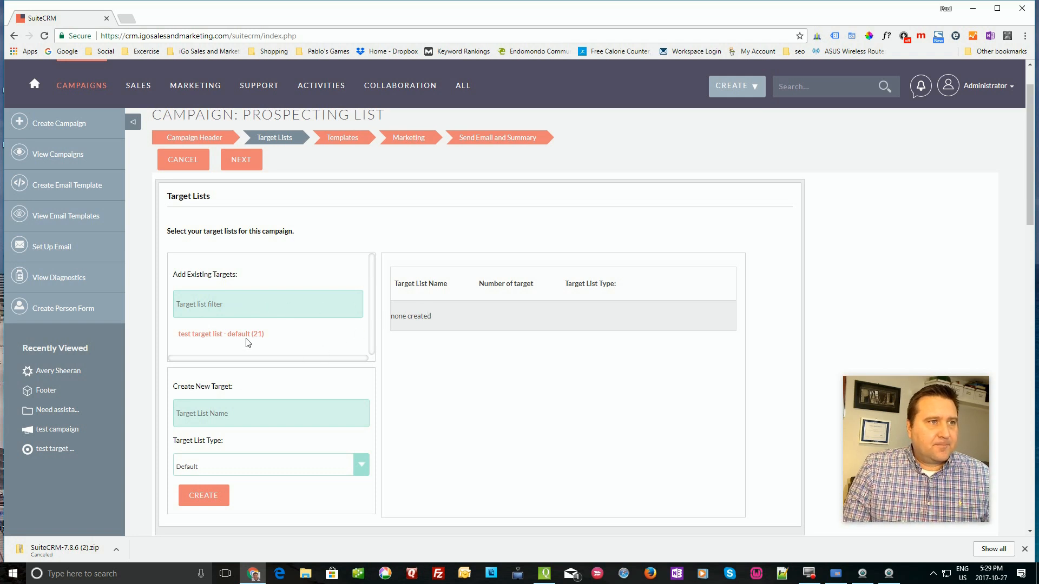
- Add 'test target list' (21 targets) to the campaign and proceed to the Email Template step
click(227, 336)
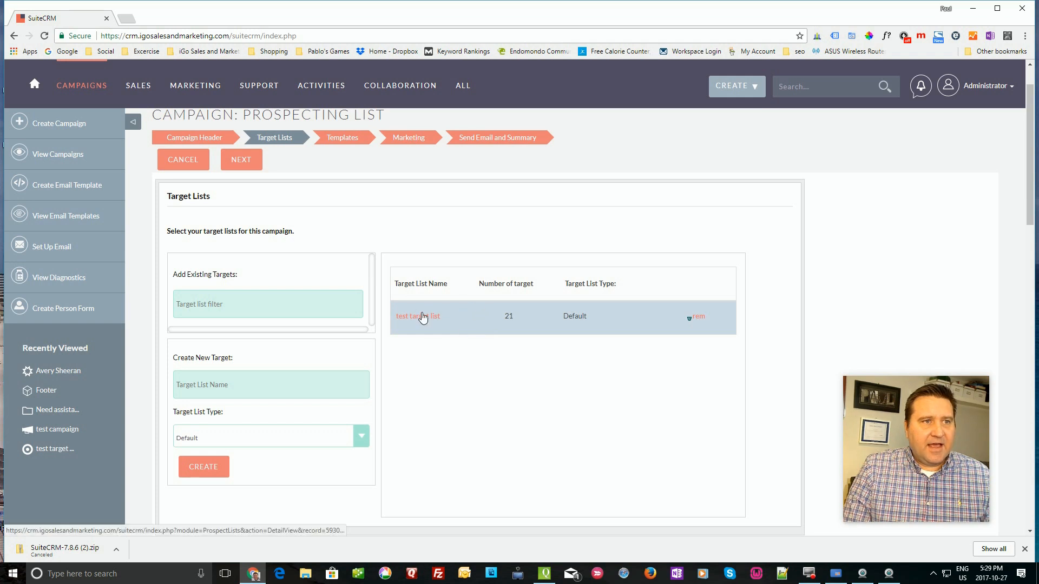
click(216, 476)
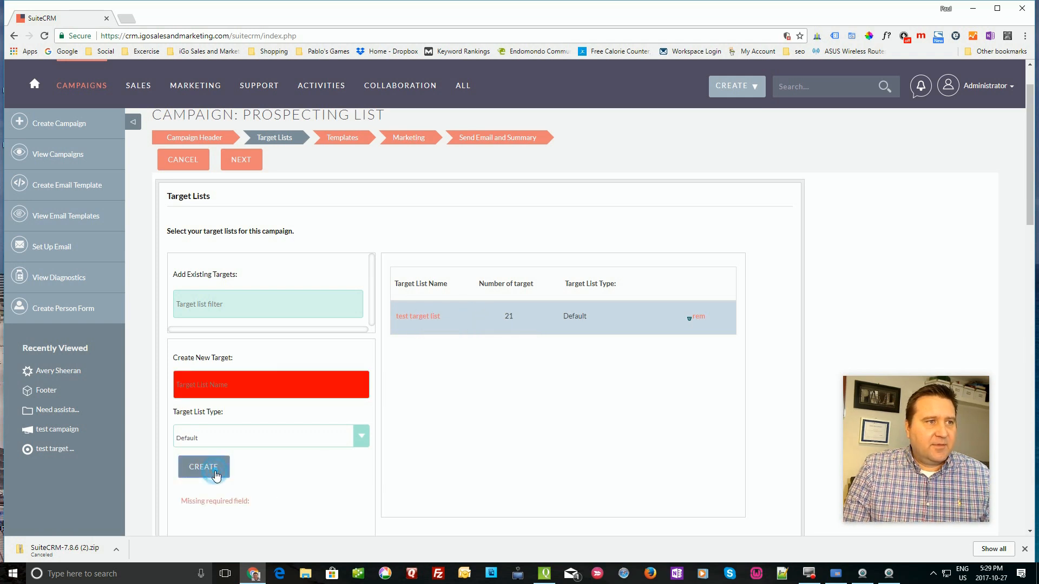
click(291, 385)
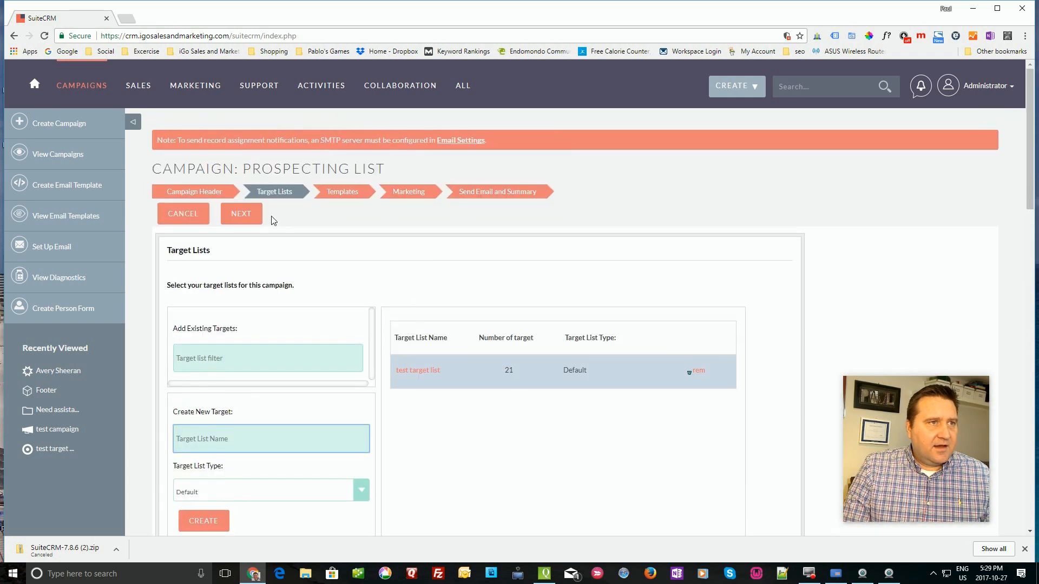
click(245, 216)
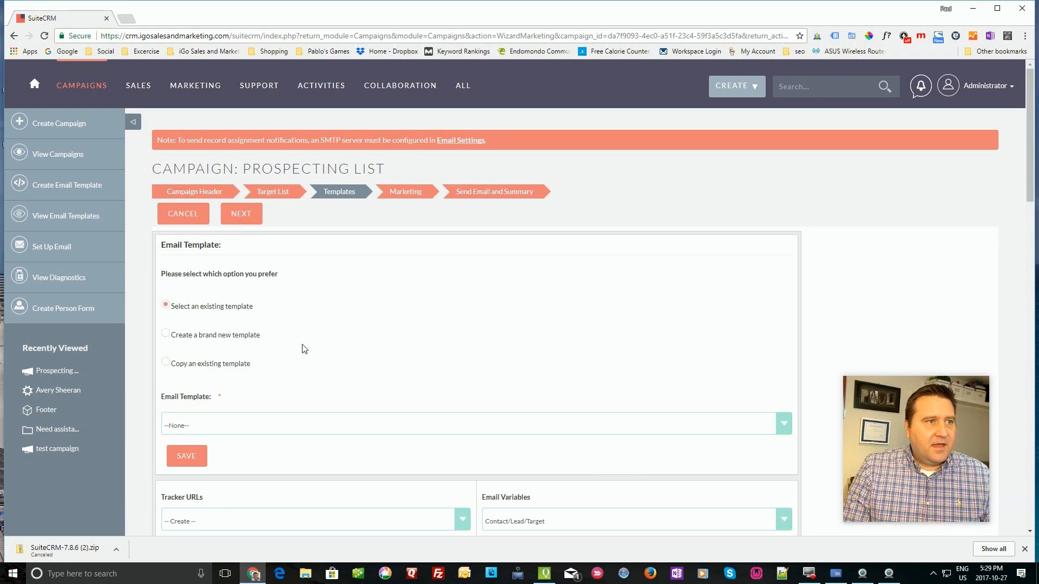
- Create a brand new email template named 'new email' and save it
scroll(309, 343, down, 1)
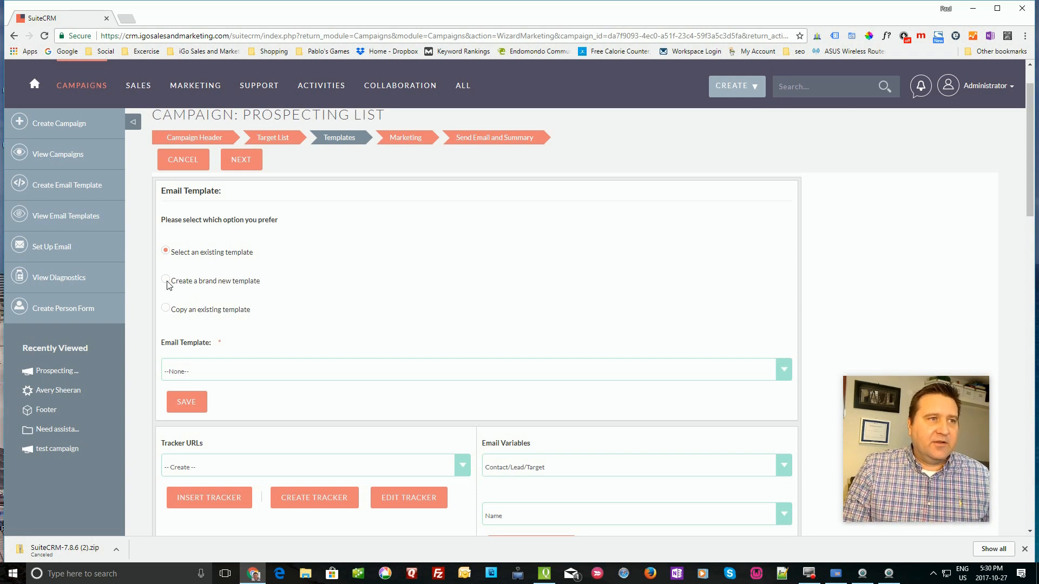
click(166, 280)
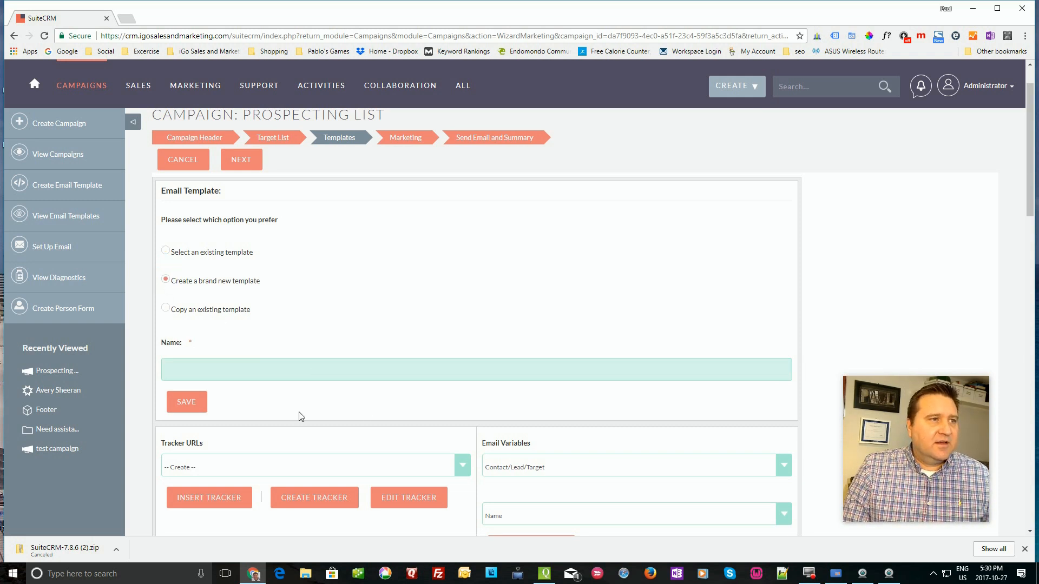
click(218, 367)
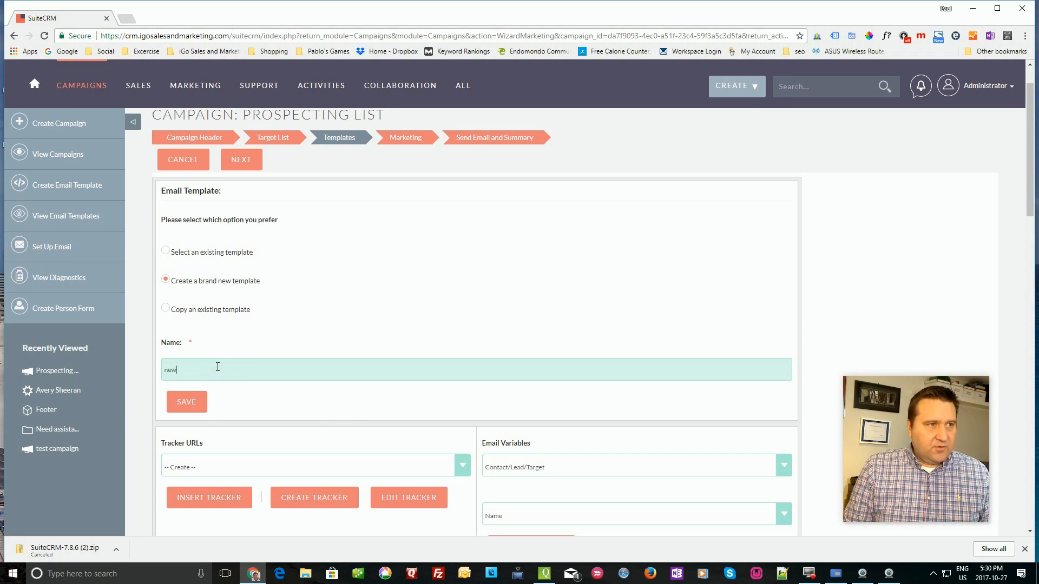
click(186, 401)
- Drag a headline, a titled text paragraph and a three-column text row into the email canvas
scroll(301, 336, down, 2)
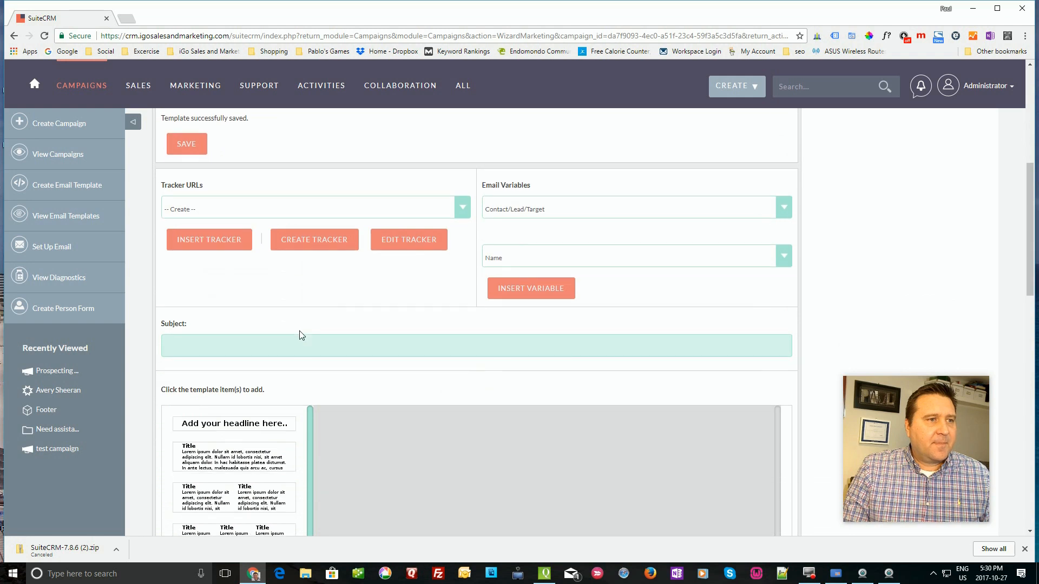
scroll(301, 336, up, 2)
scroll(297, 338, down, 4)
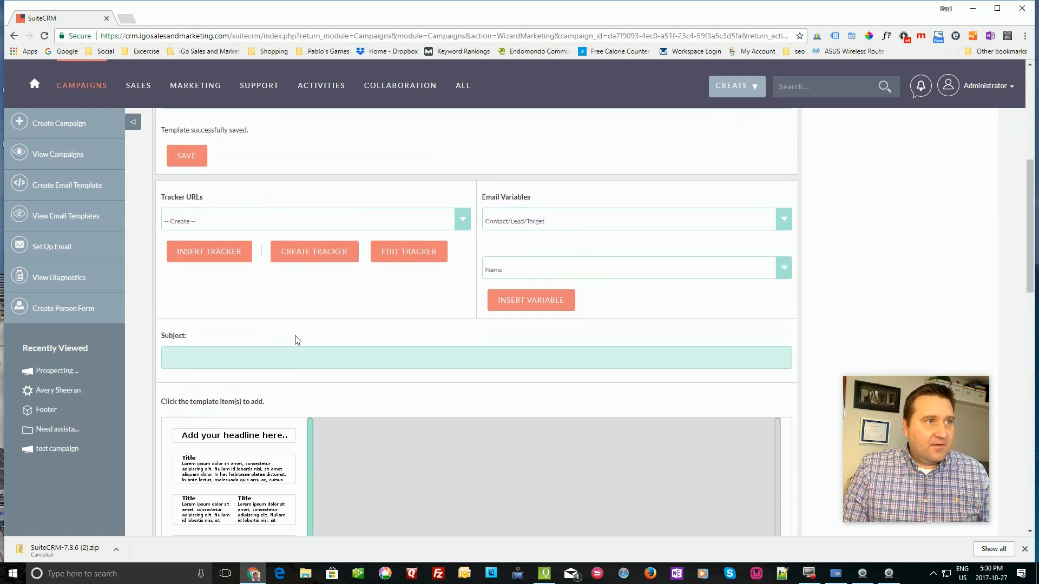
scroll(287, 352, up, 1)
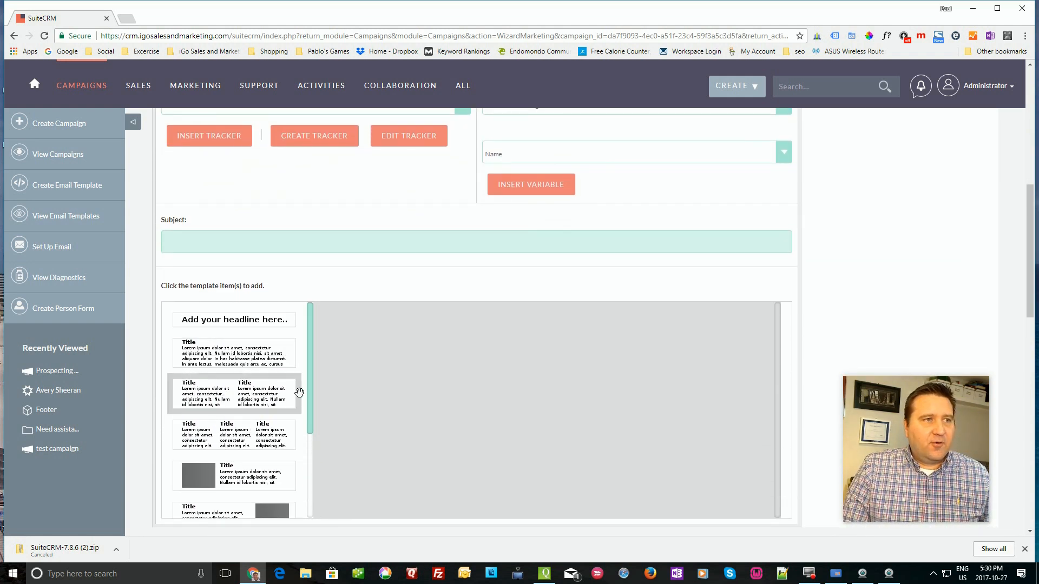
drag(244, 331, 521, 355)
drag(226, 349, 468, 389)
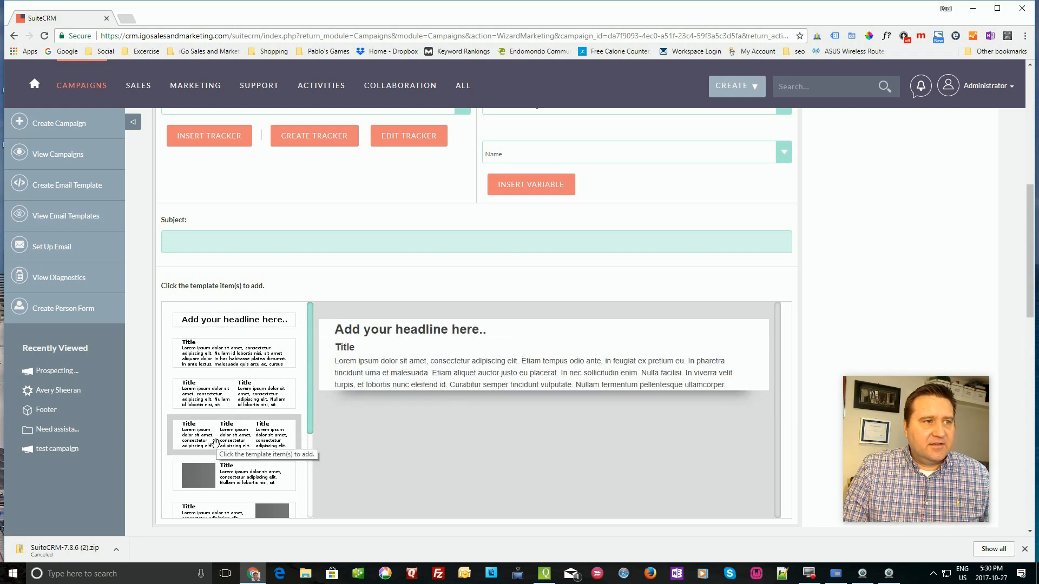
drag(215, 443, 538, 450)
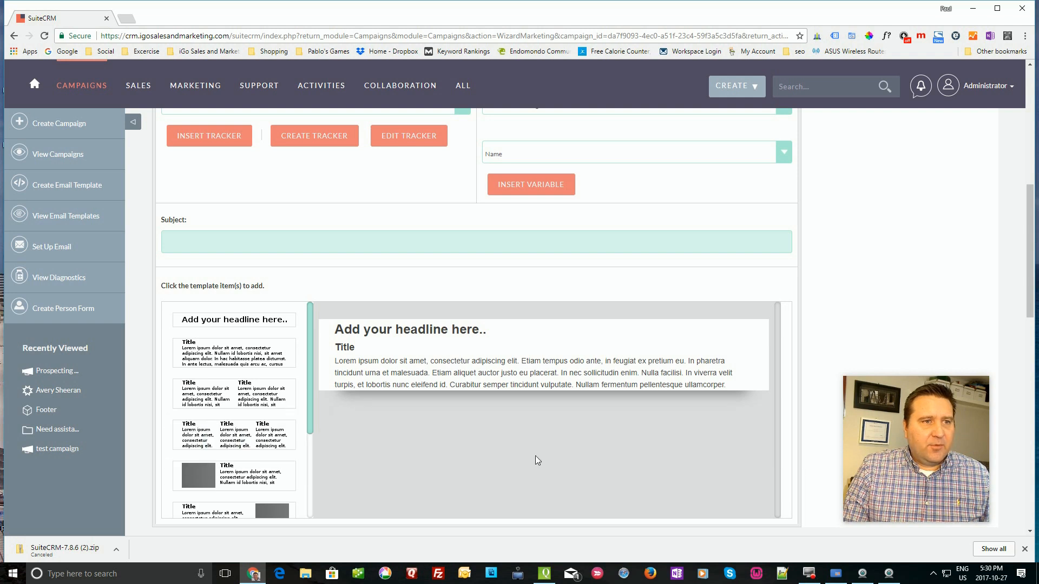
- Add an image-with-text row and a footer row, deleting the extra three-column row
drag(244, 433, 587, 431)
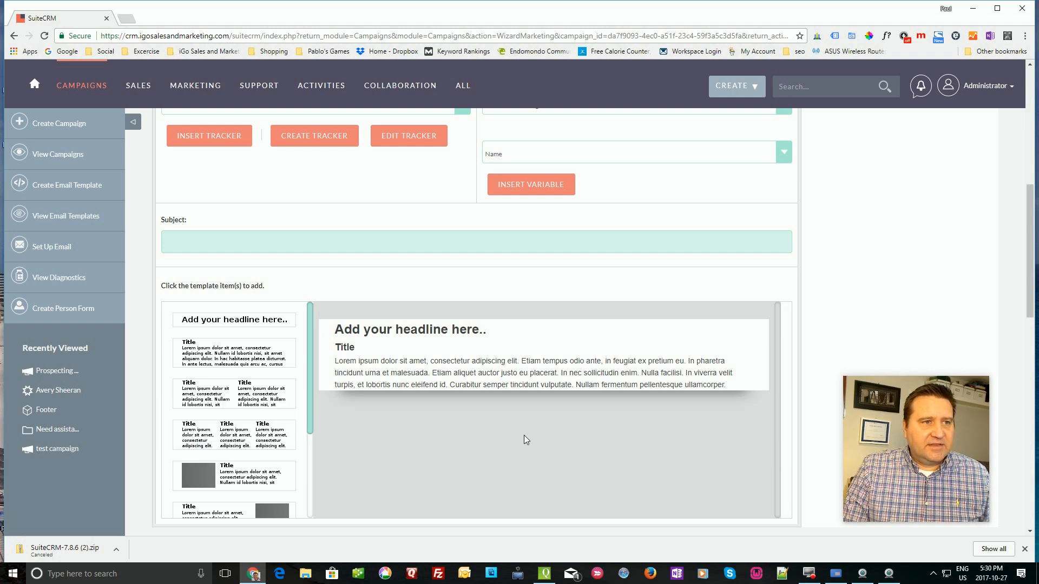
scroll(358, 435, down, 3)
scroll(357, 436, up, 1)
click(244, 337)
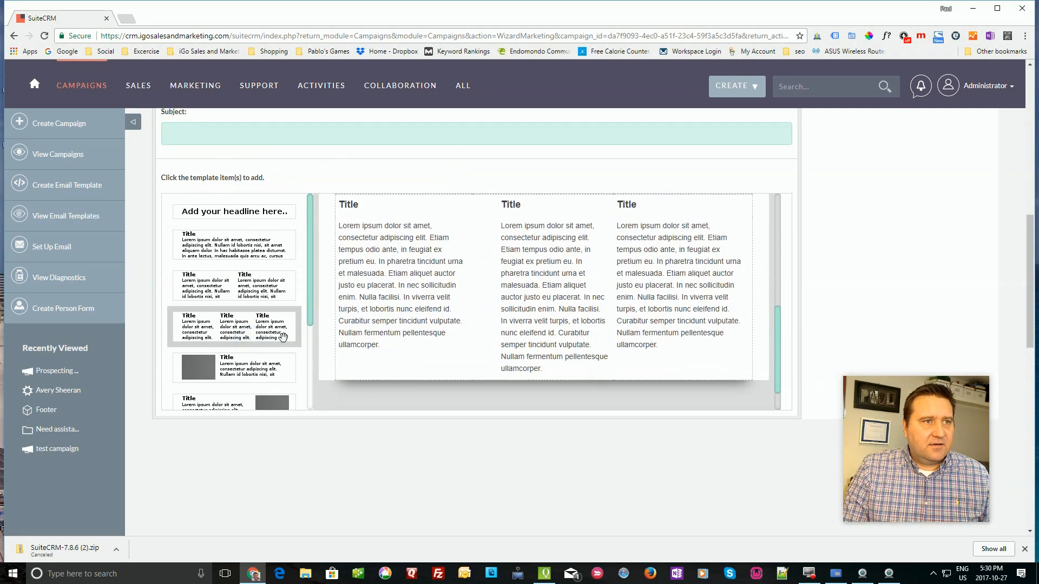
click(322, 337)
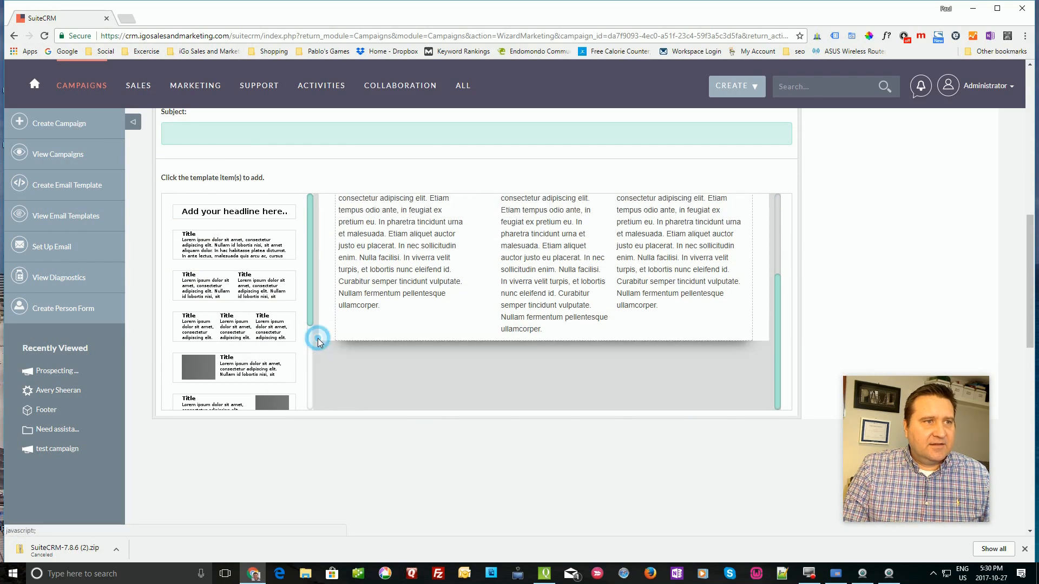
click(237, 370)
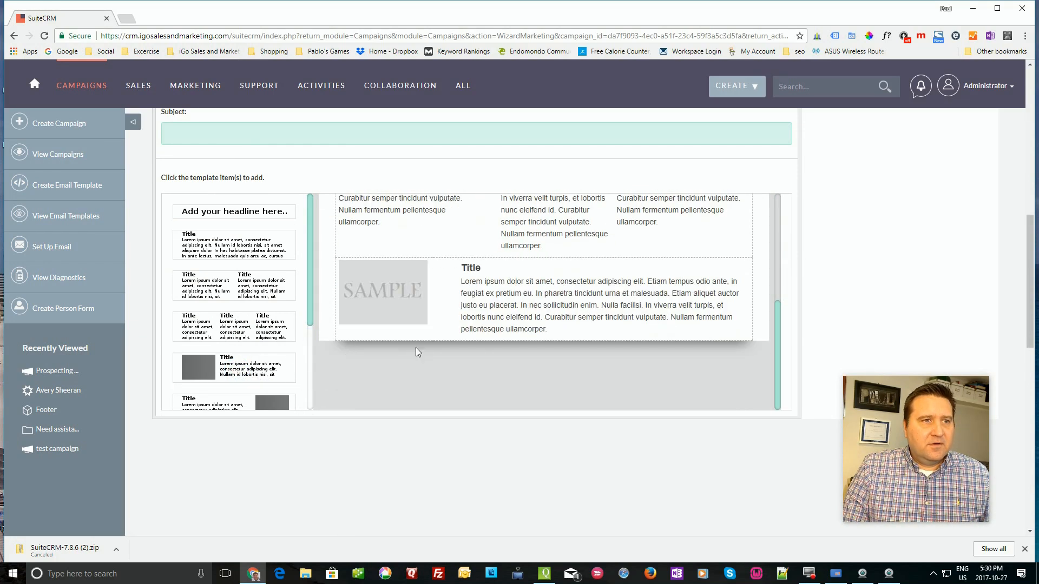
scroll(241, 341, down, 3)
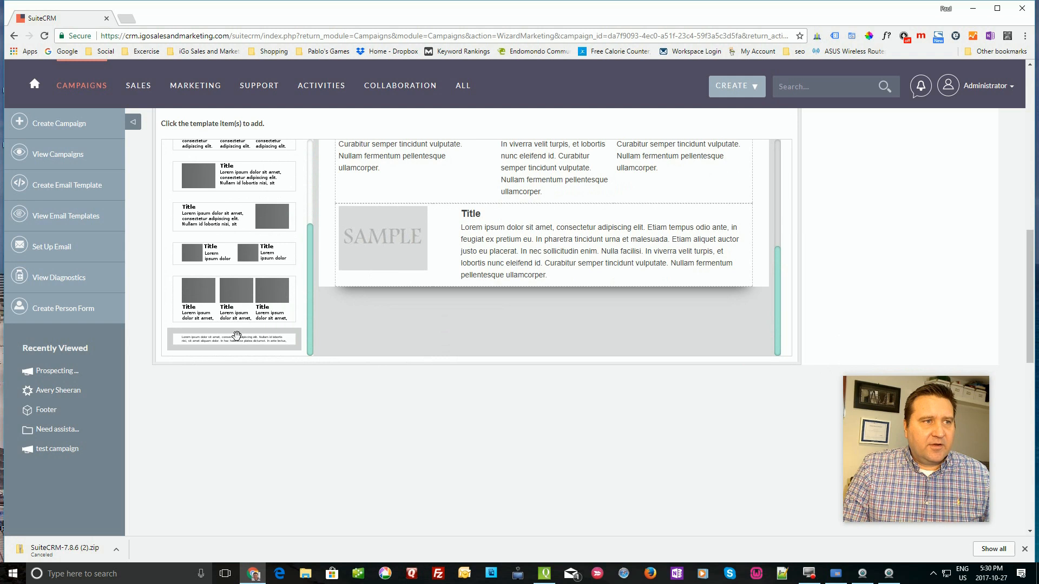
click(234, 340)
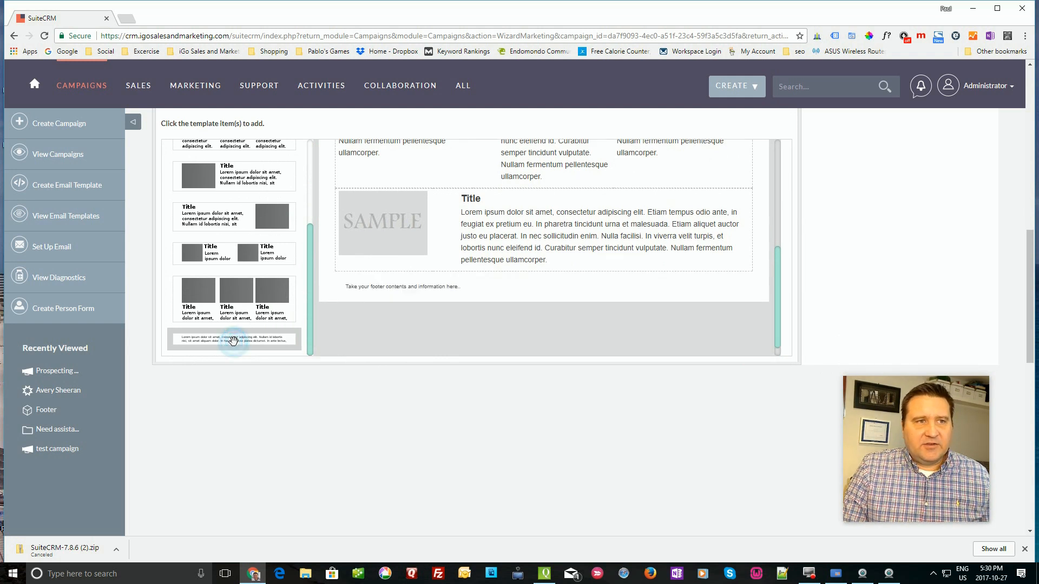
scroll(571, 338, up, 6)
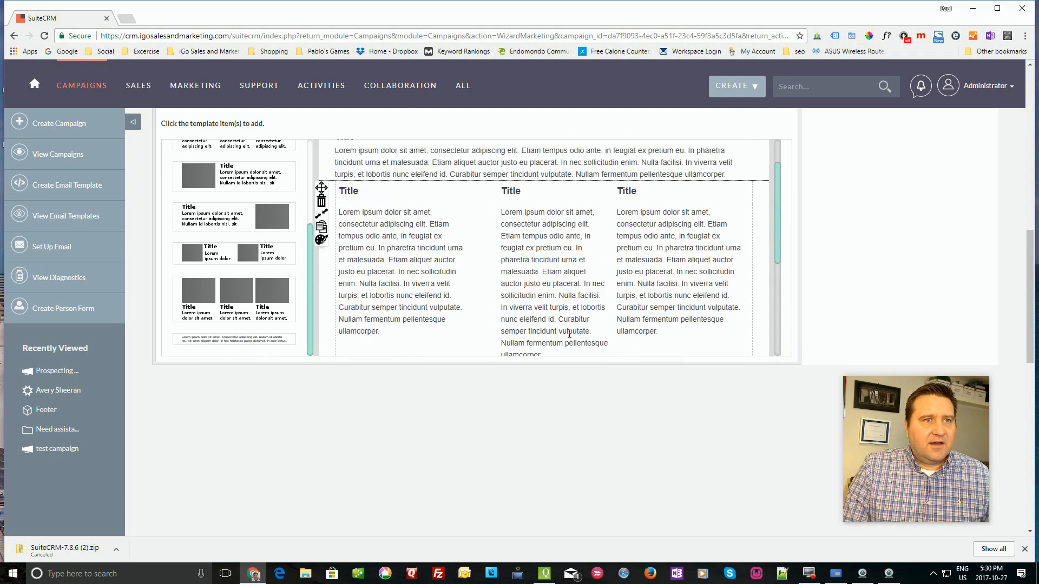
- Replace the lorem ipsum paragraph with some test text
click(505, 361)
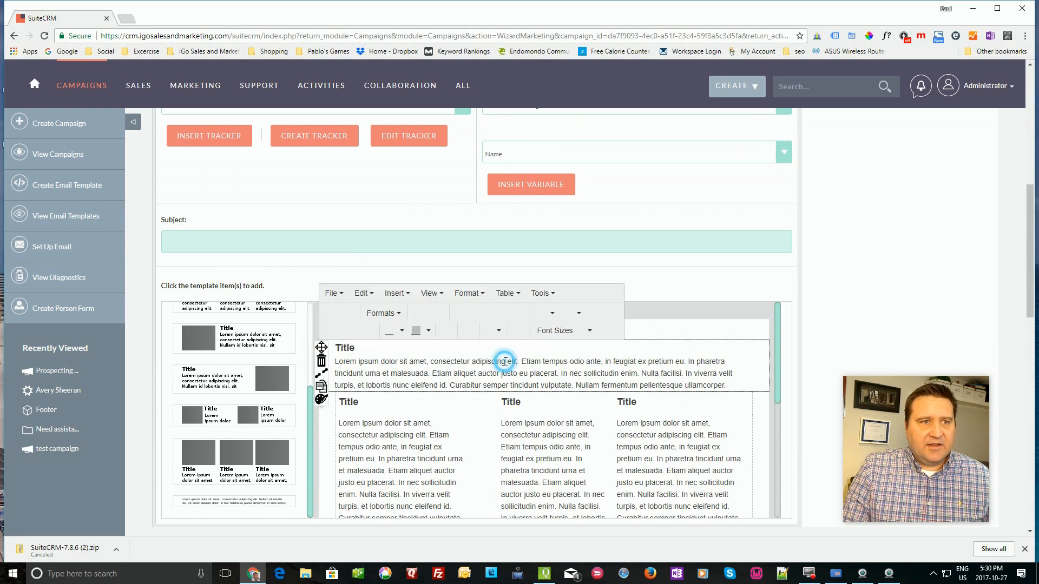
text(l;ldl;kdl)
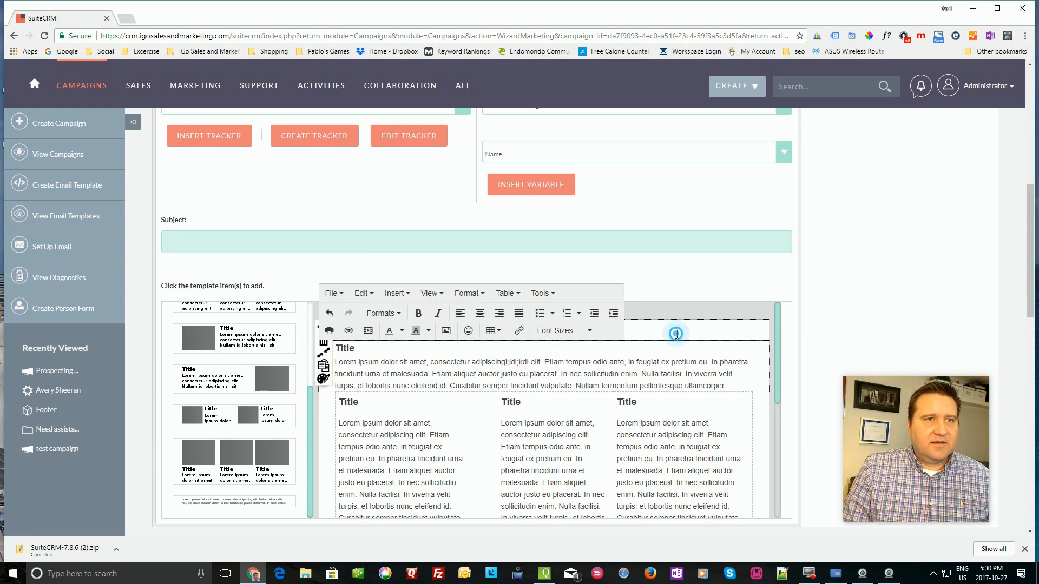
scroll(326, 277, up, 5)
scroll(327, 278, up, 3)
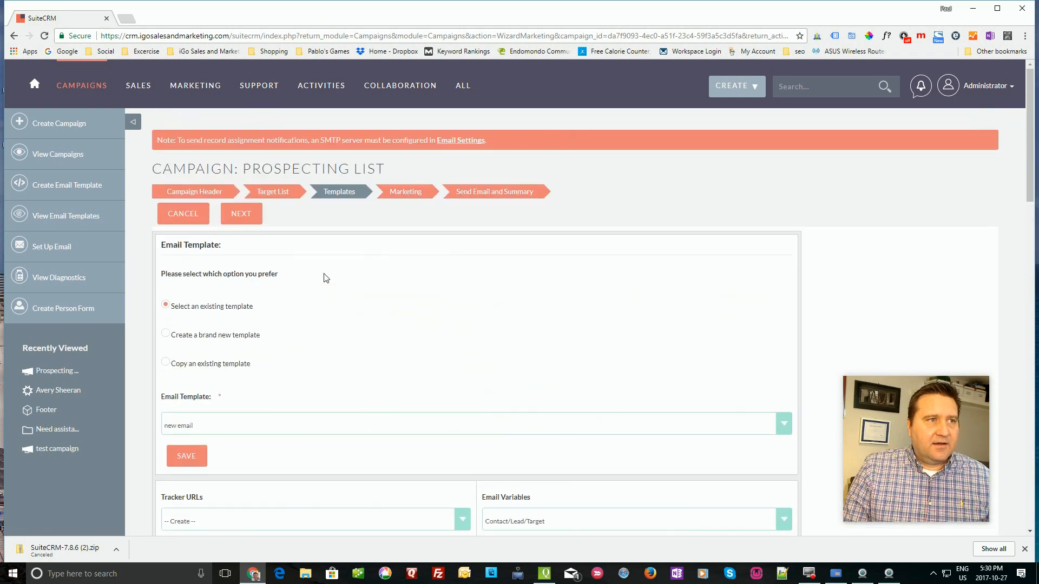
- Advance the campaign wizard from the Templates step to the Marketing email form
click(242, 214)
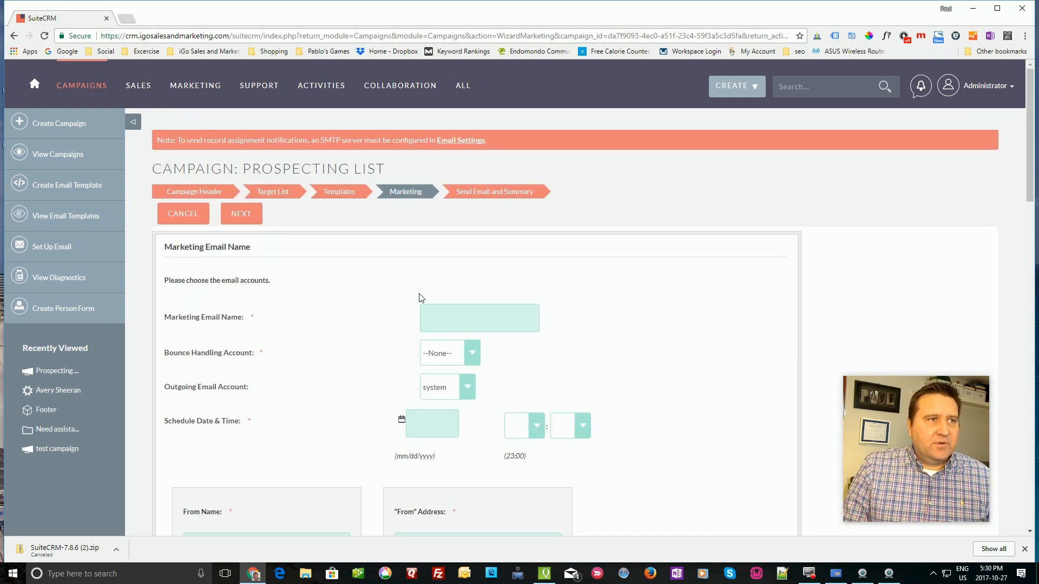
scroll(332, 304, down, 2)
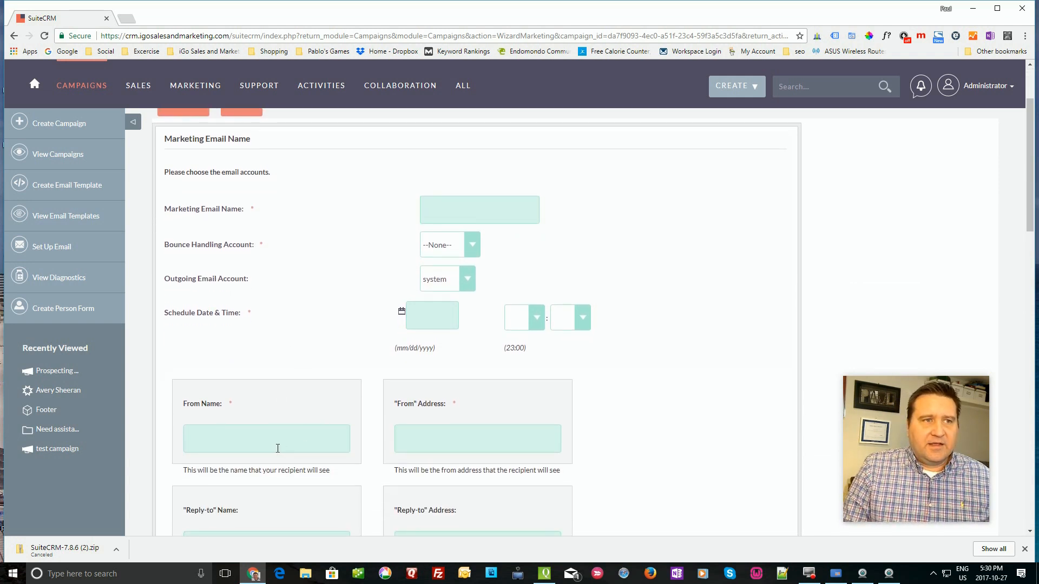
scroll(278, 448, down, 1)
scroll(278, 453, up, 3)
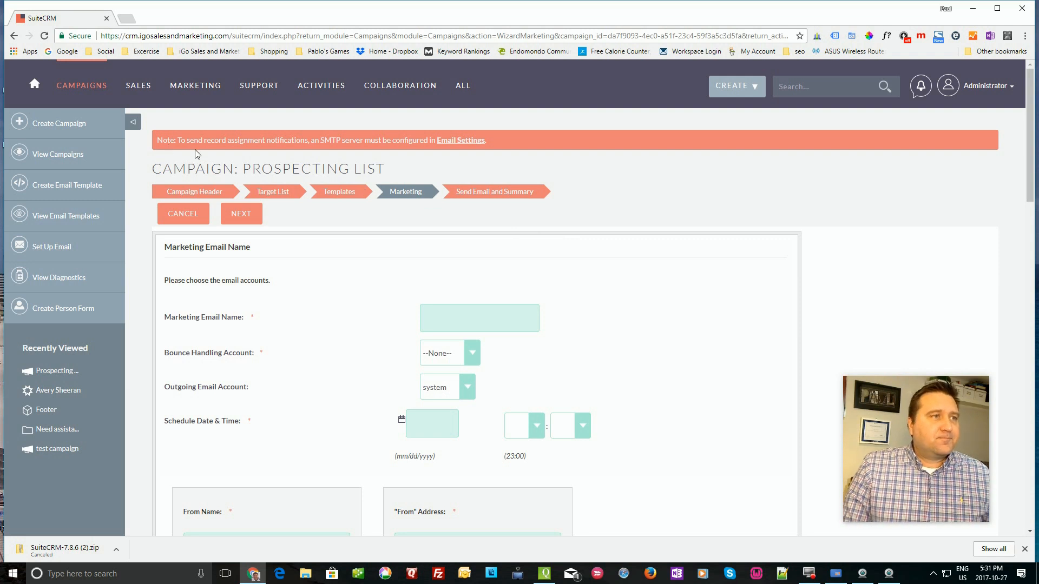
mouse_move(209, 111)
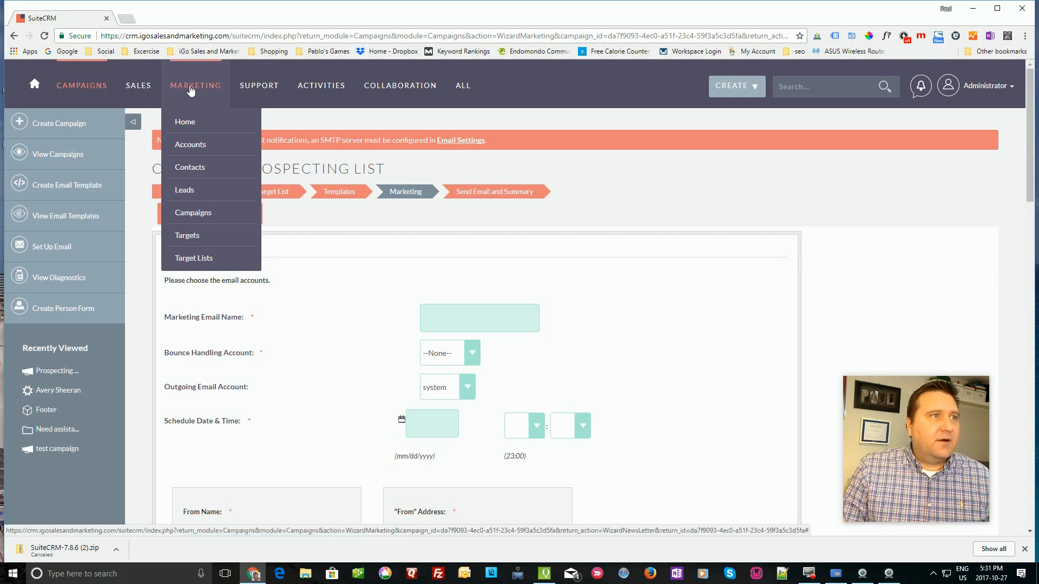
mouse_move(133, 91)
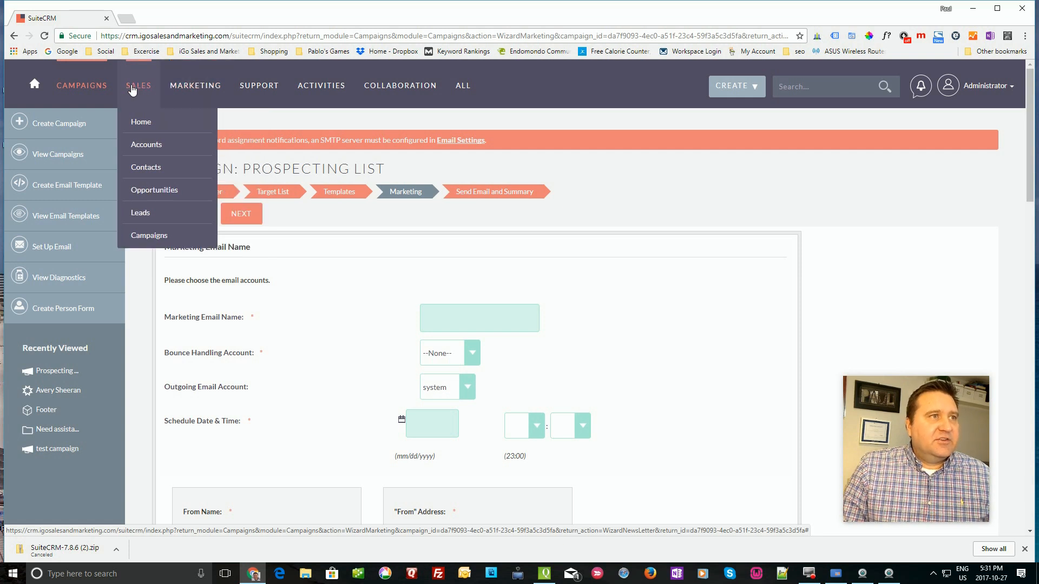
mouse_move(196, 93)
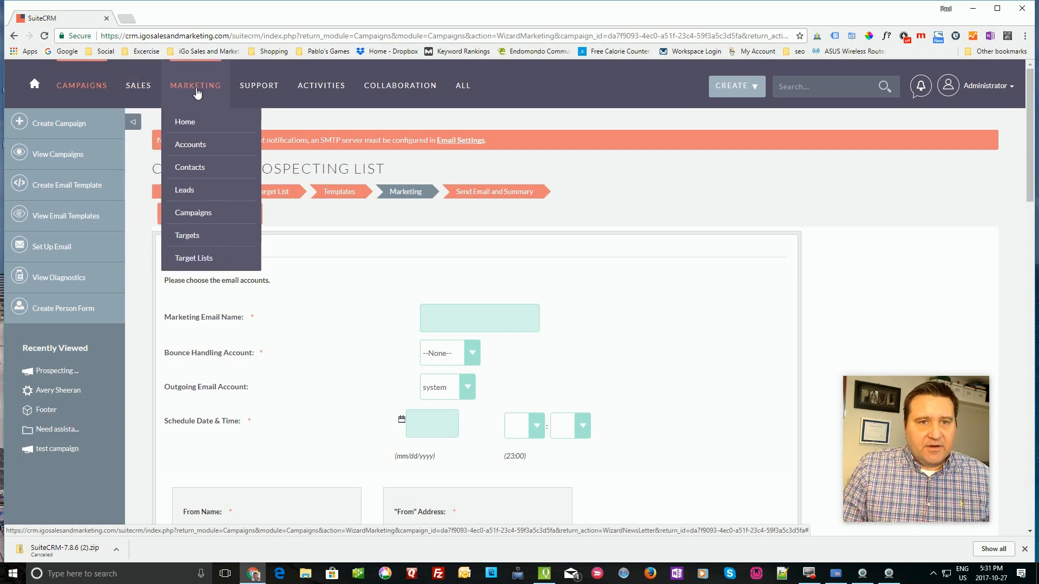
mouse_move(258, 93)
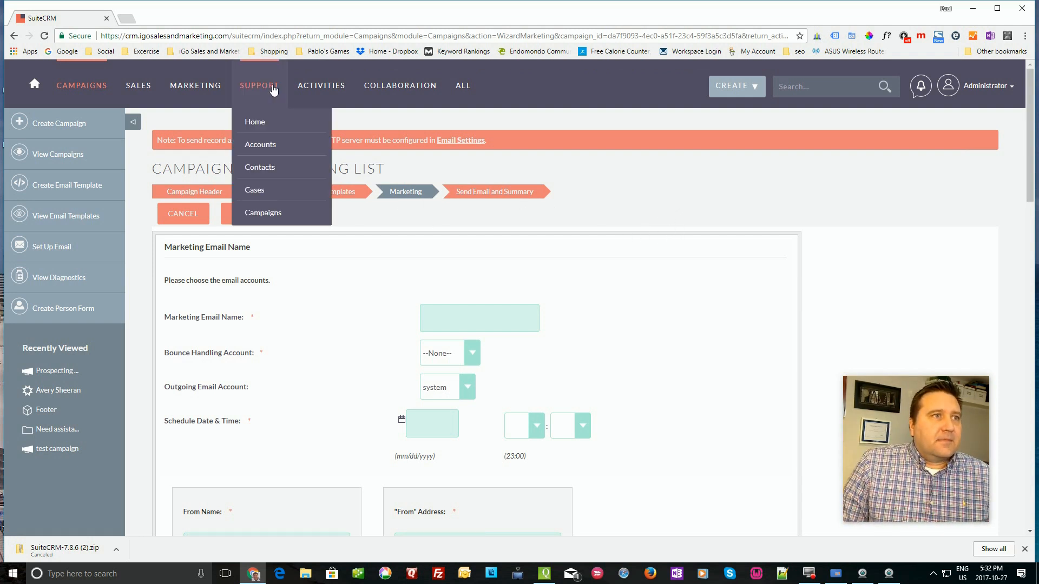
mouse_move(317, 93)
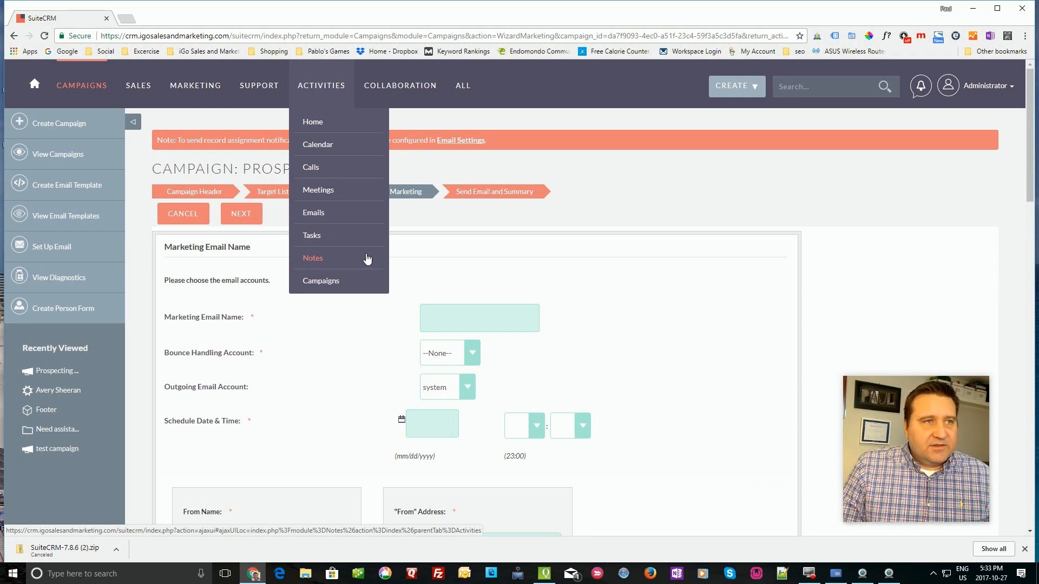
mouse_move(390, 85)
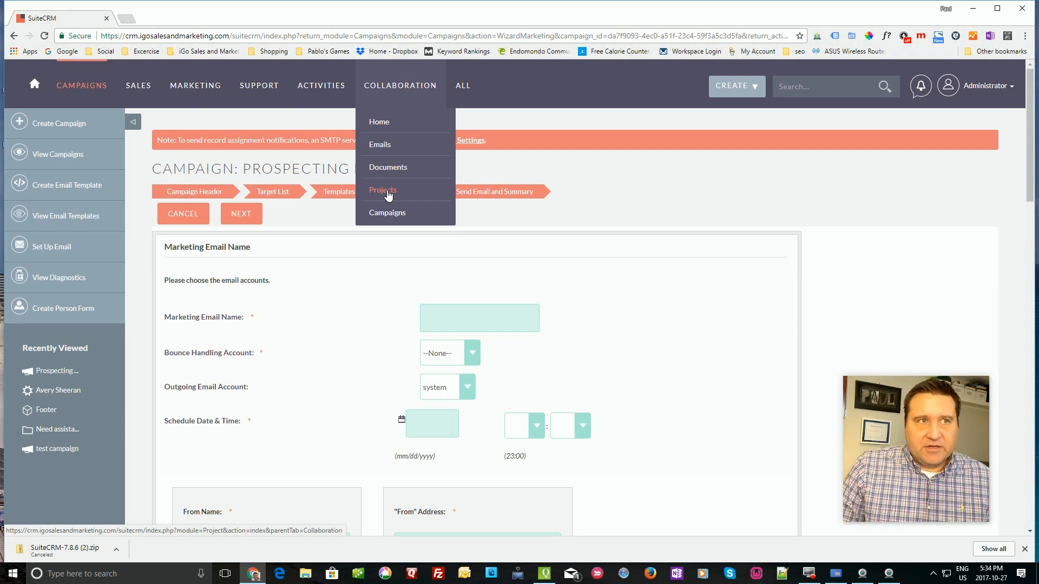
- Scroll the ALL modules dropdown down until WorkFlow is visible
mouse_move(465, 86)
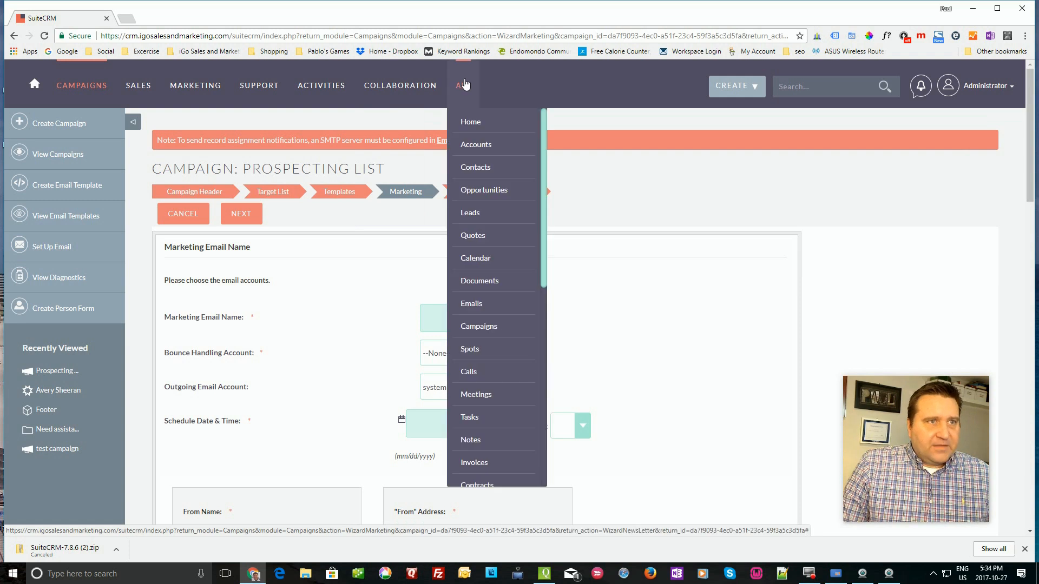
scroll(478, 174, down, 1)
scroll(479, 174, down, 2)
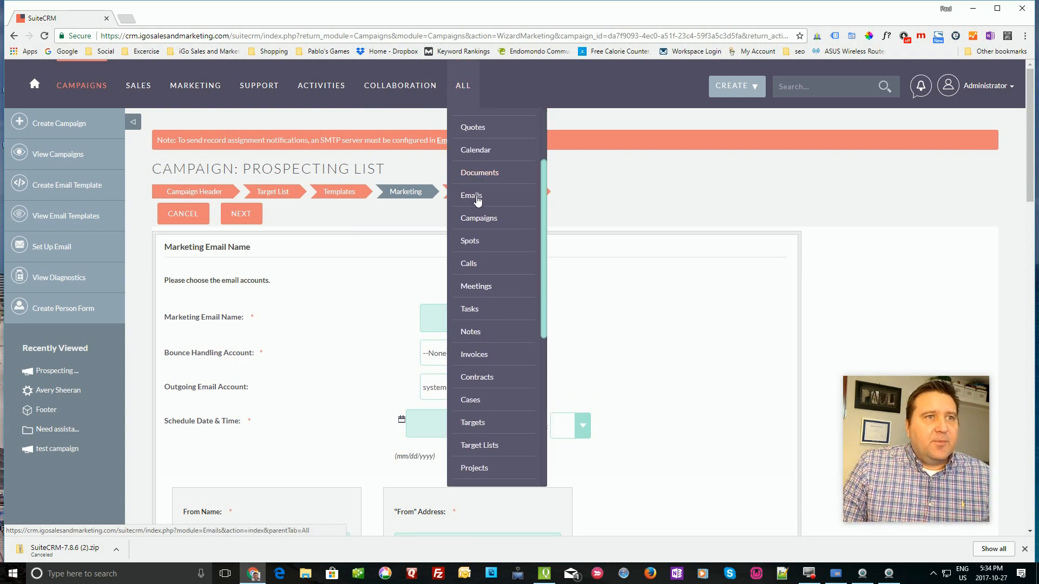
scroll(479, 187, down, 1)
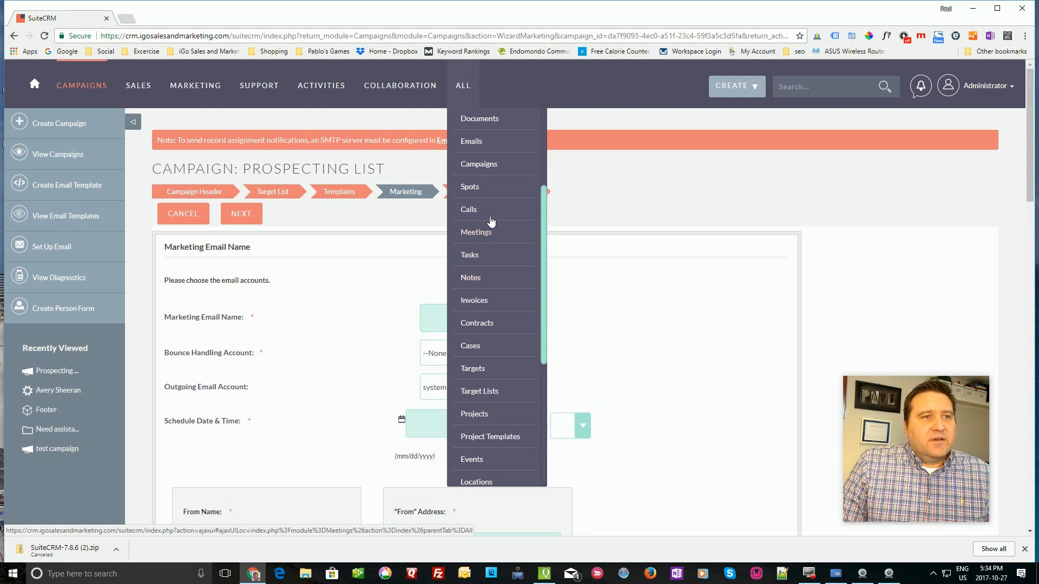
scroll(480, 205, down, 1)
scroll(499, 365, down, 4)
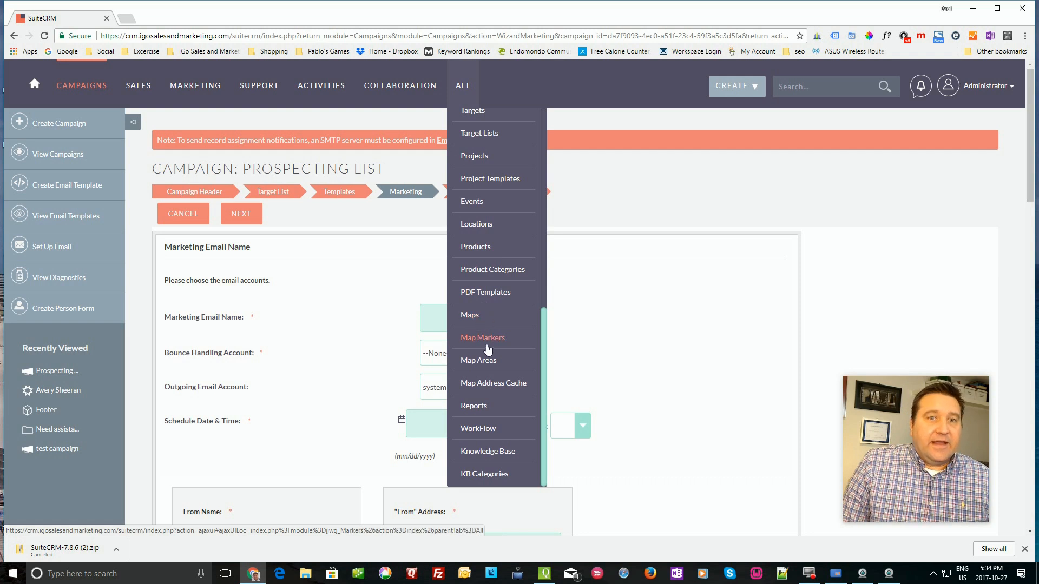
- Start a new workflow in the WorkFlow module named 'credit app'
click(487, 429)
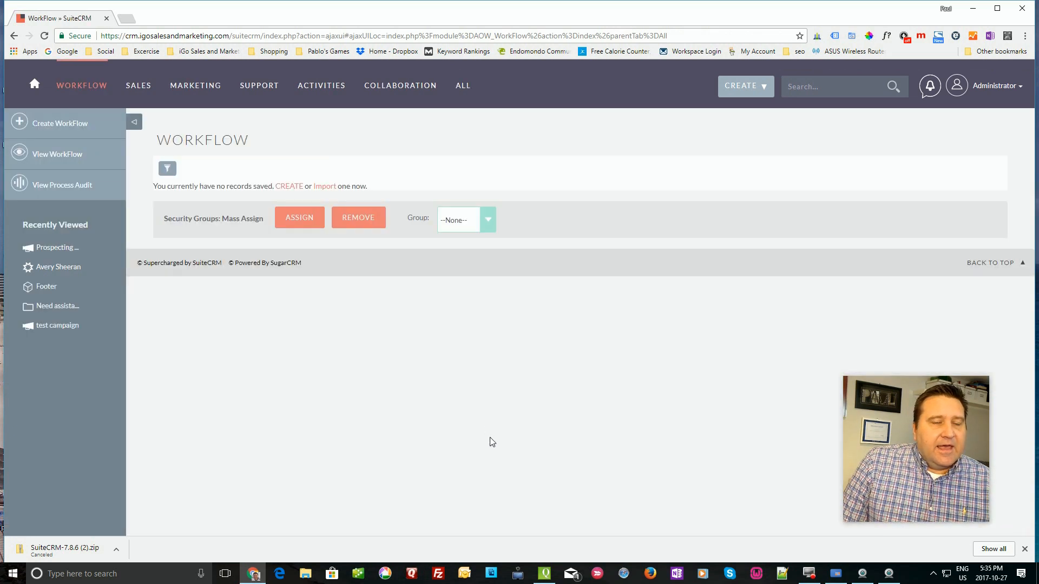
click(288, 187)
click(344, 291)
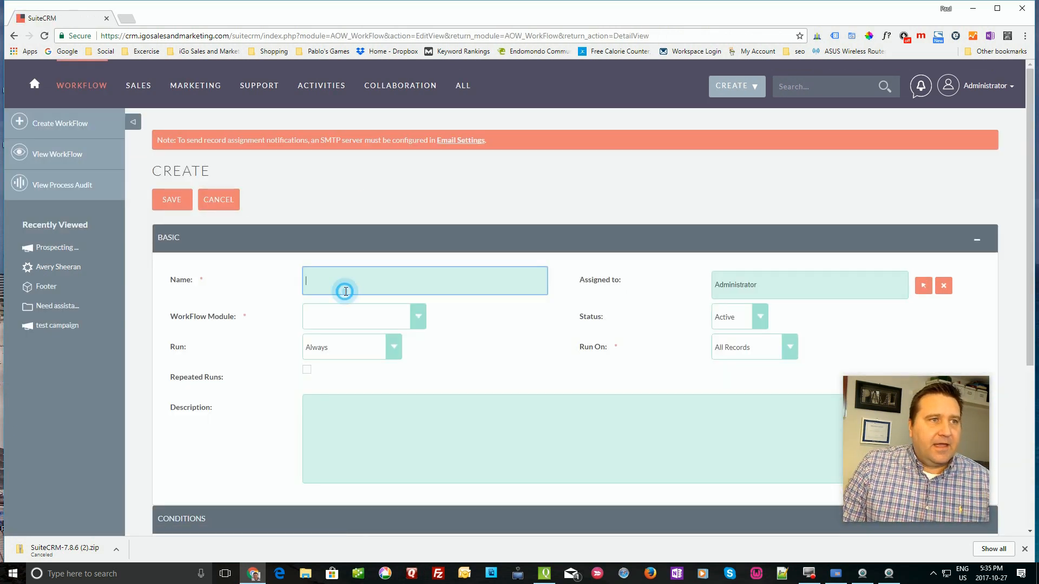
text(credt)
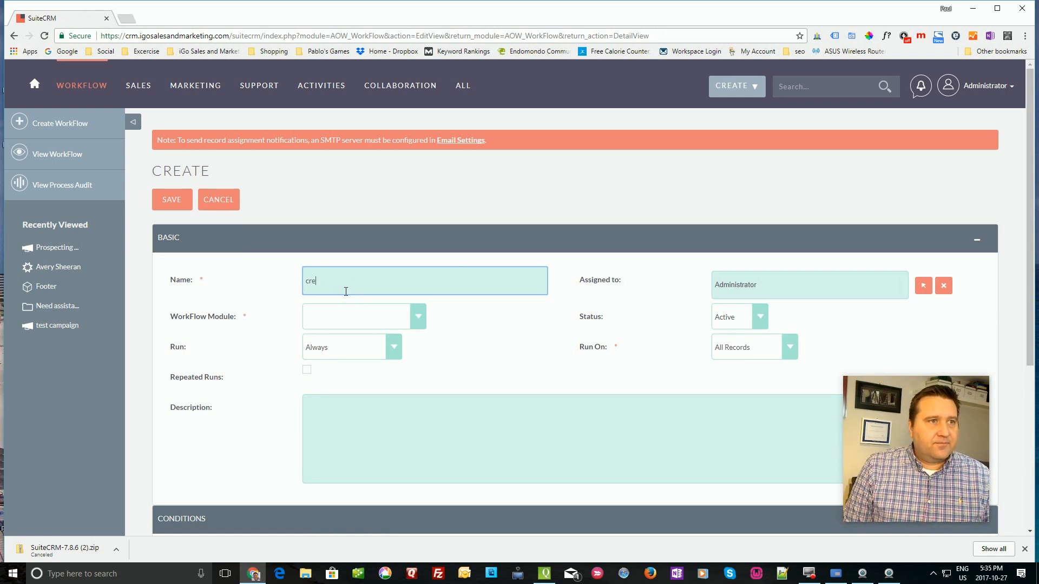
key(BackSpace)
key(BackSpace)
text(it app)
- Set the workflow module to Opportunities and Run On to Modified Records
click(420, 318)
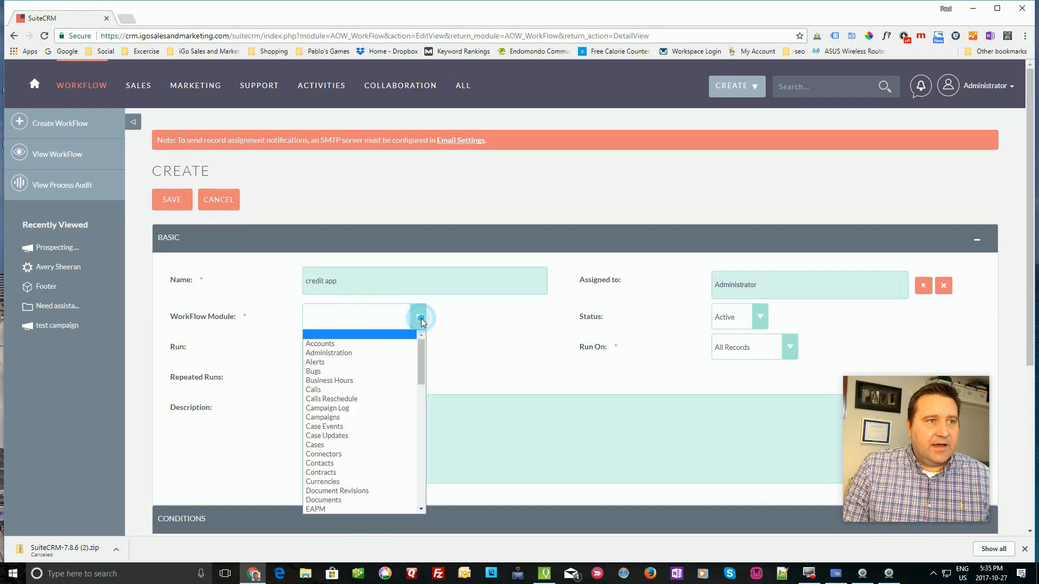
scroll(345, 459, down, 2)
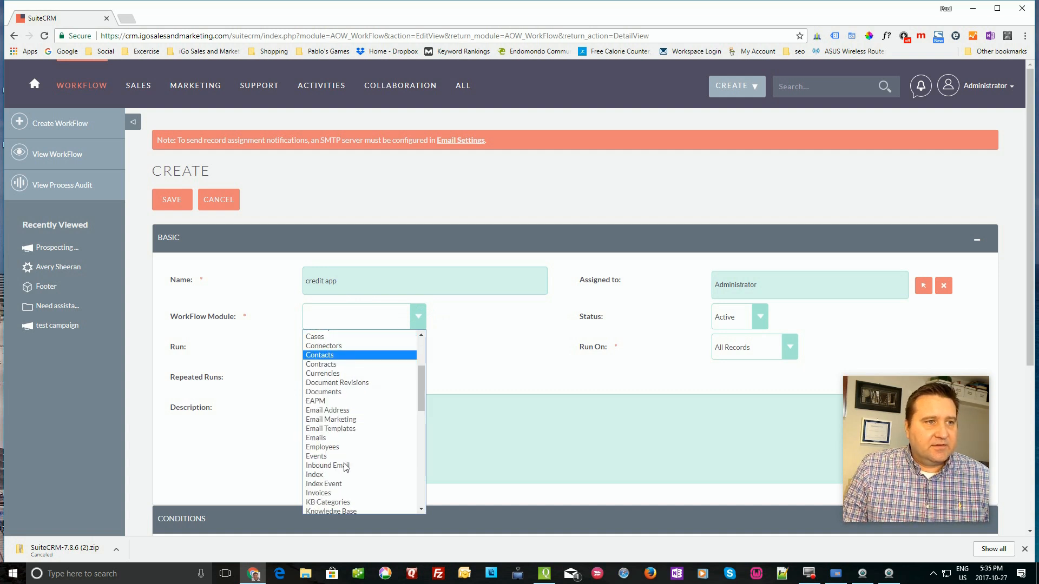
scroll(335, 461, down, 4)
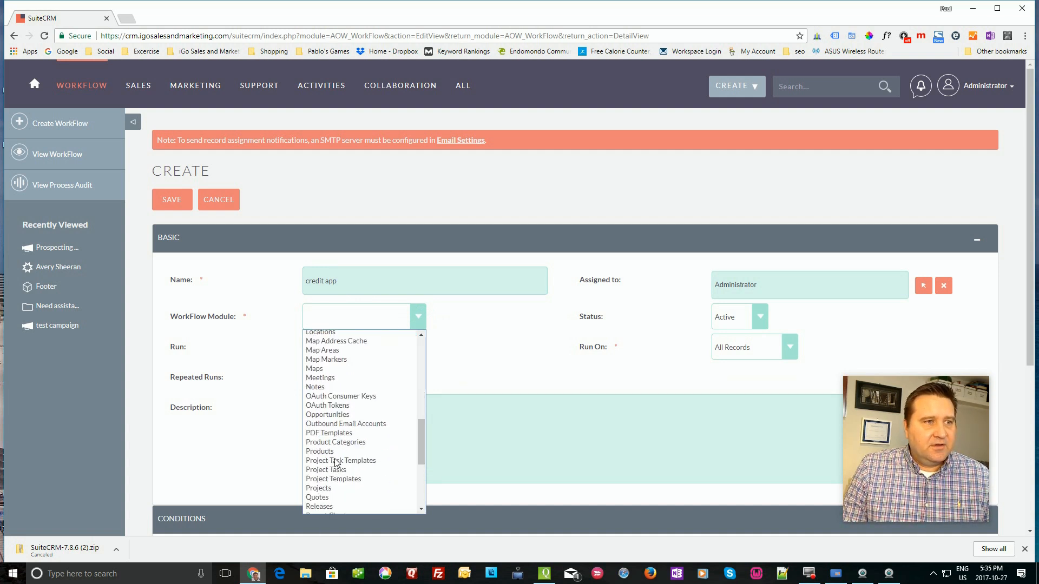
click(328, 415)
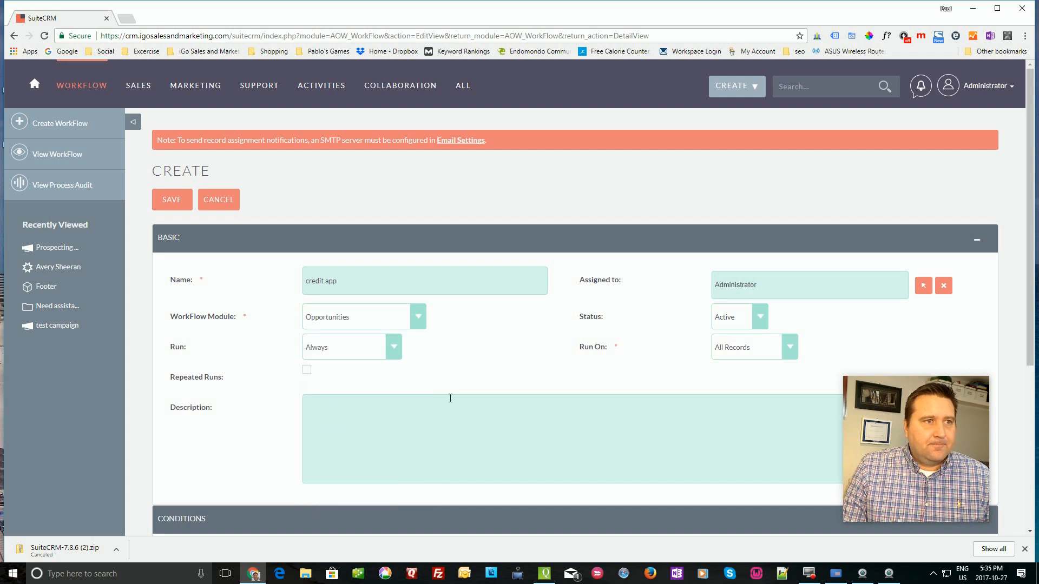
click(788, 350)
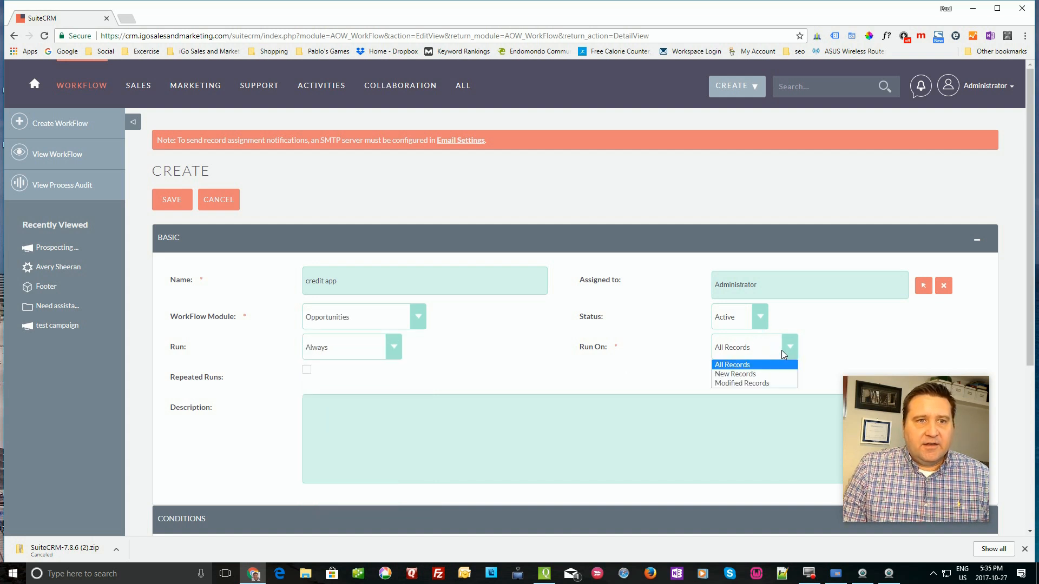
click(744, 385)
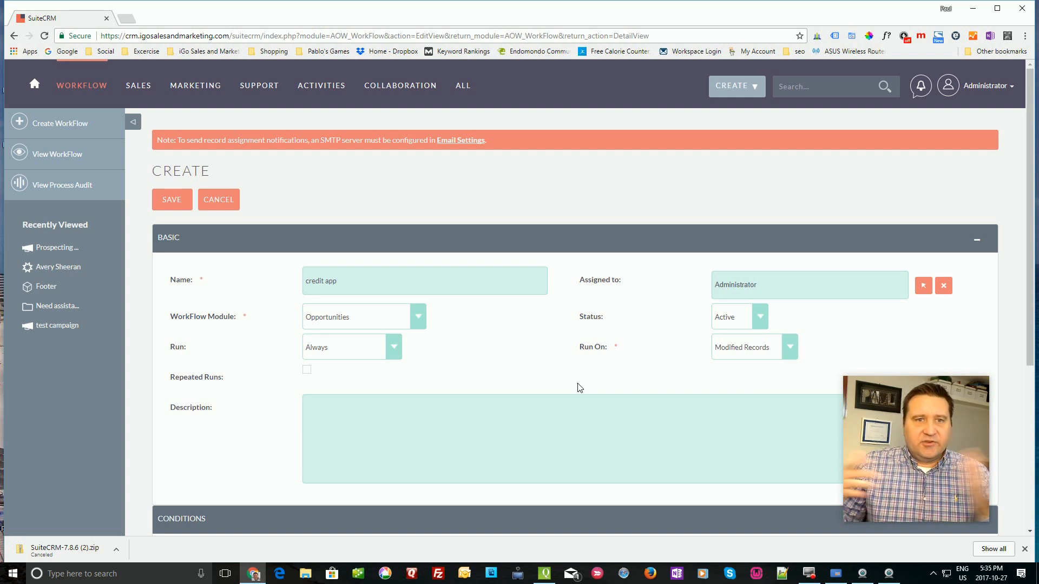
- Add the condition Opportunities Sales Stage Equal To Closed Won
scroll(475, 336, down, 5)
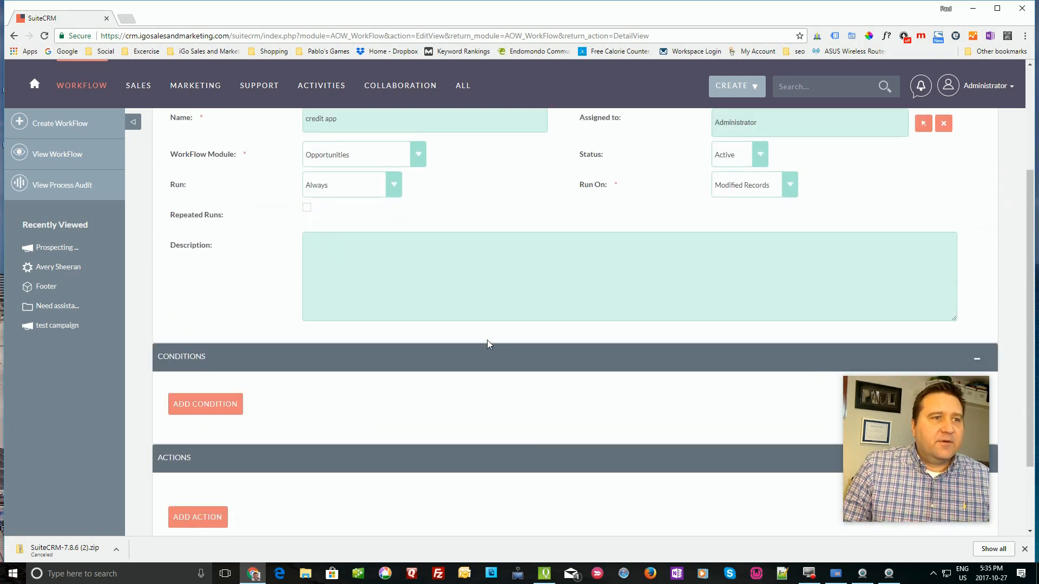
click(200, 312)
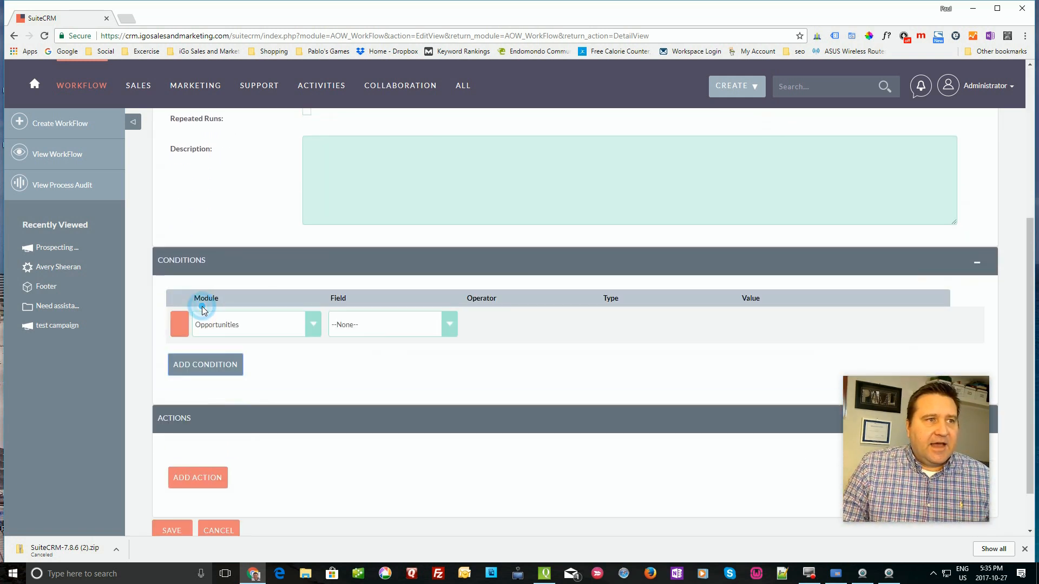
click(447, 323)
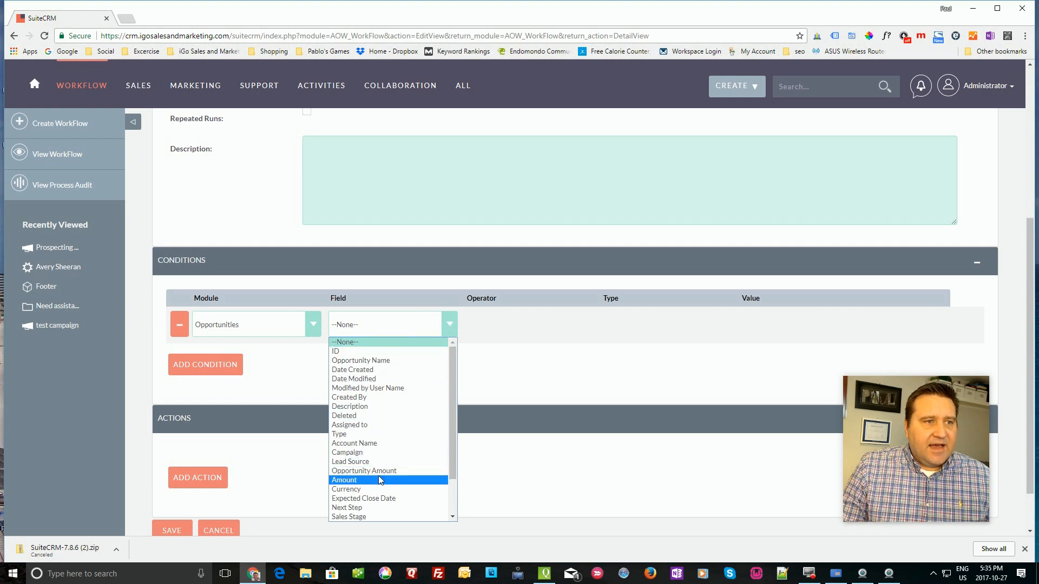
click(366, 520)
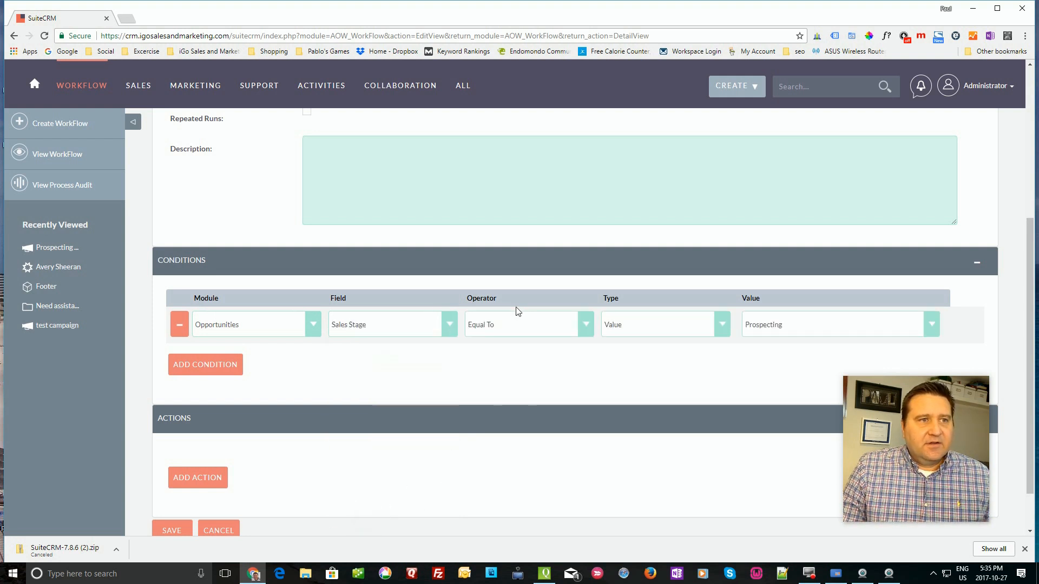
click(931, 325)
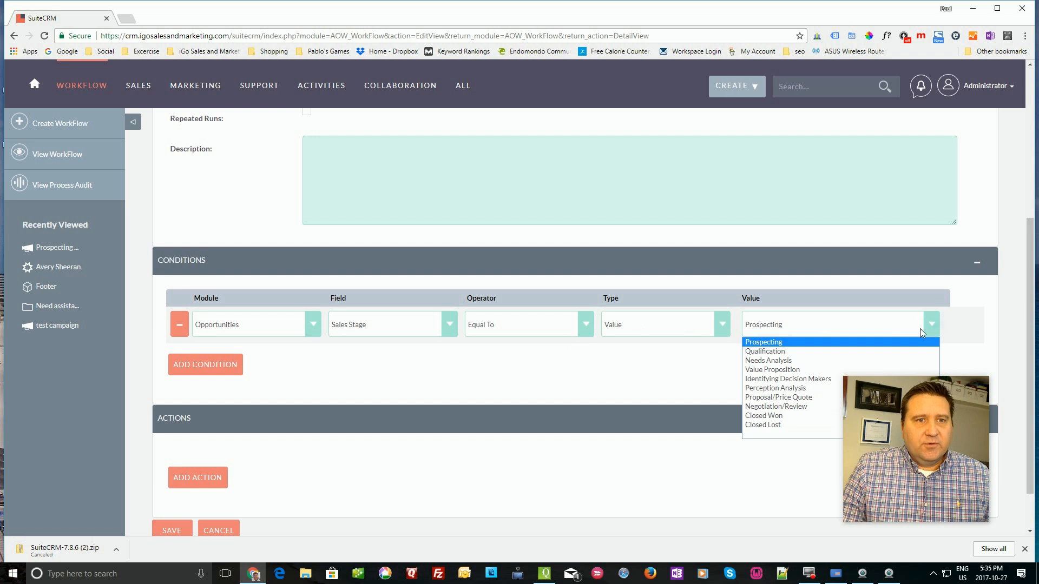
click(768, 419)
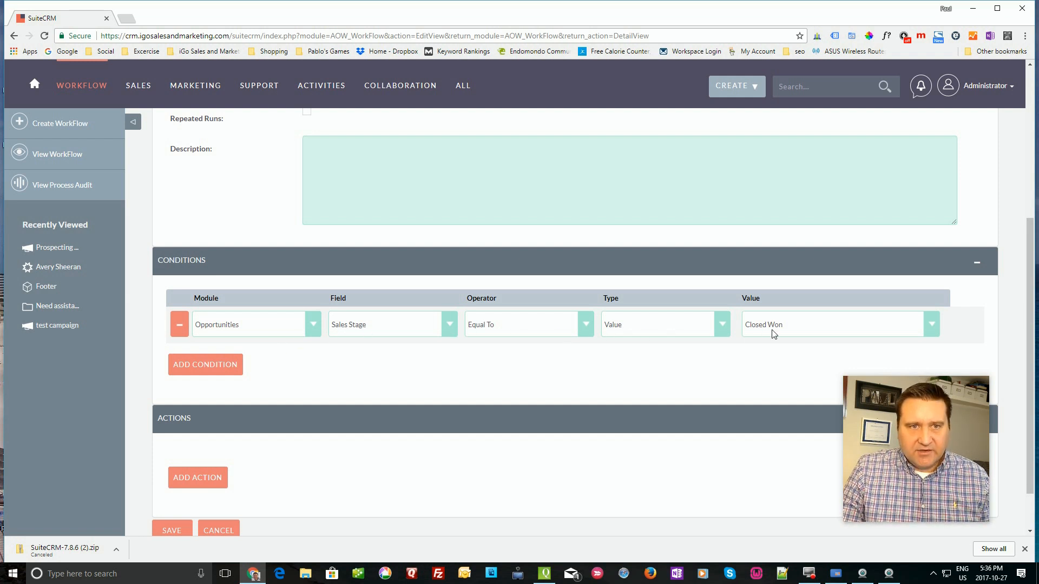
scroll(314, 374, down, 1)
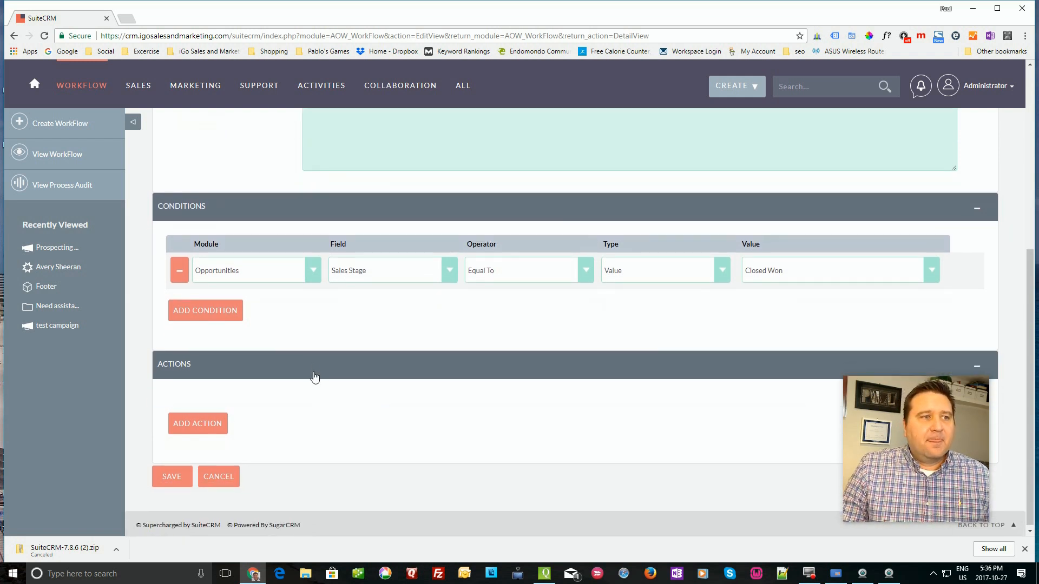
- Add a Send Email action that uses the 'new email' template
click(215, 431)
click(301, 418)
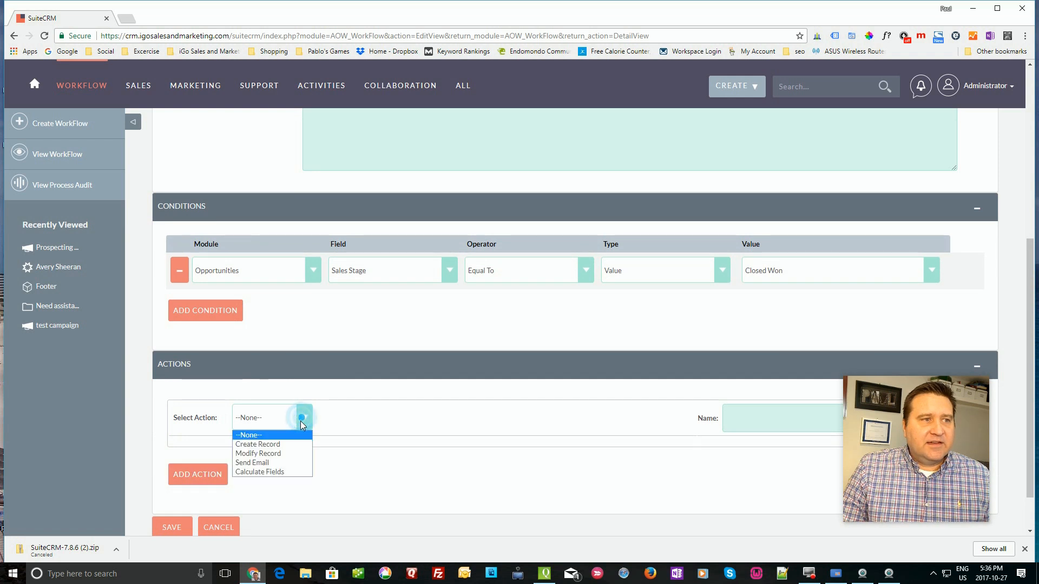
click(281, 464)
click(786, 459)
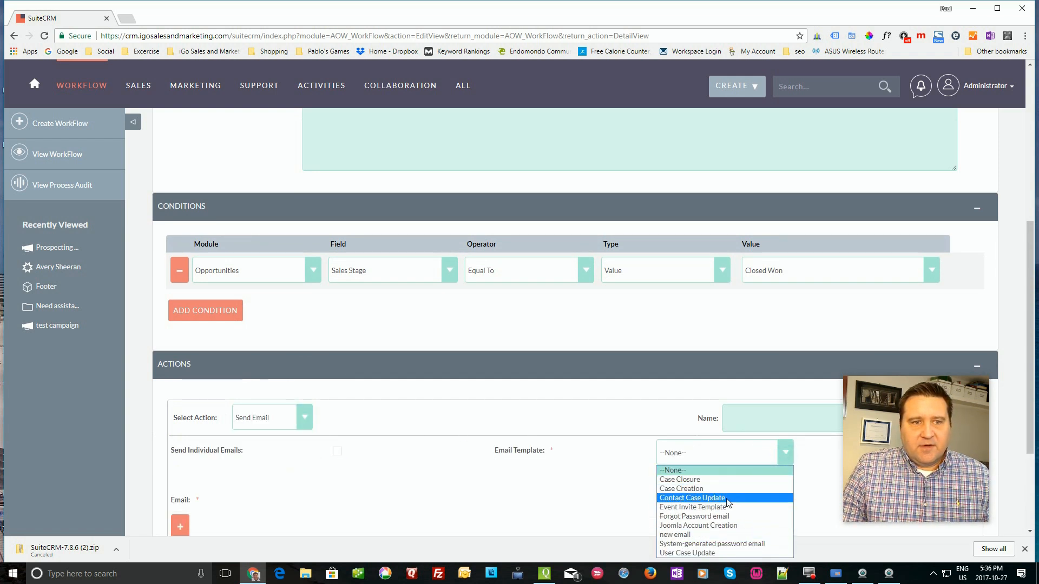
click(694, 535)
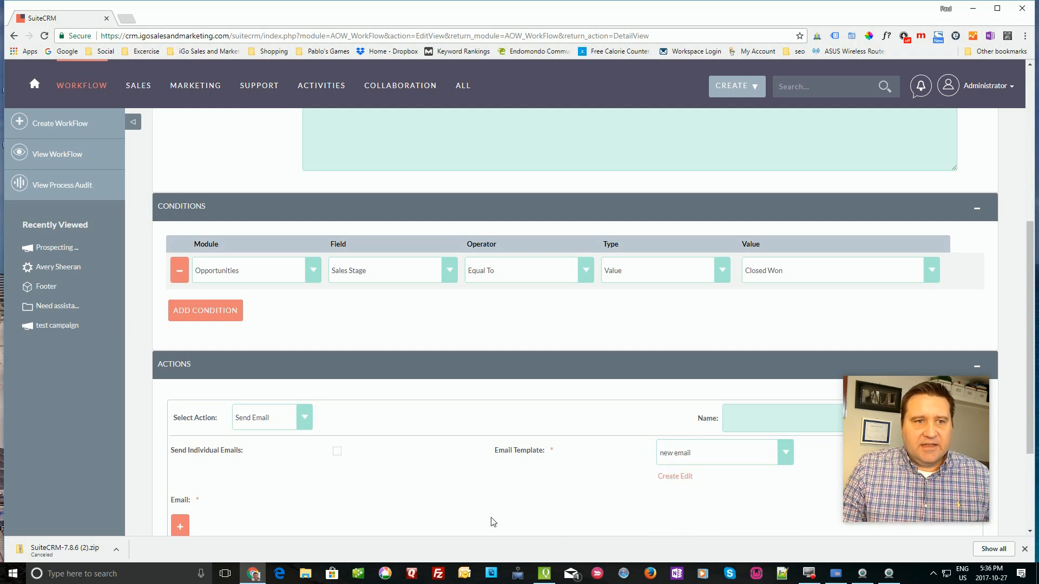
scroll(383, 505, up, 6)
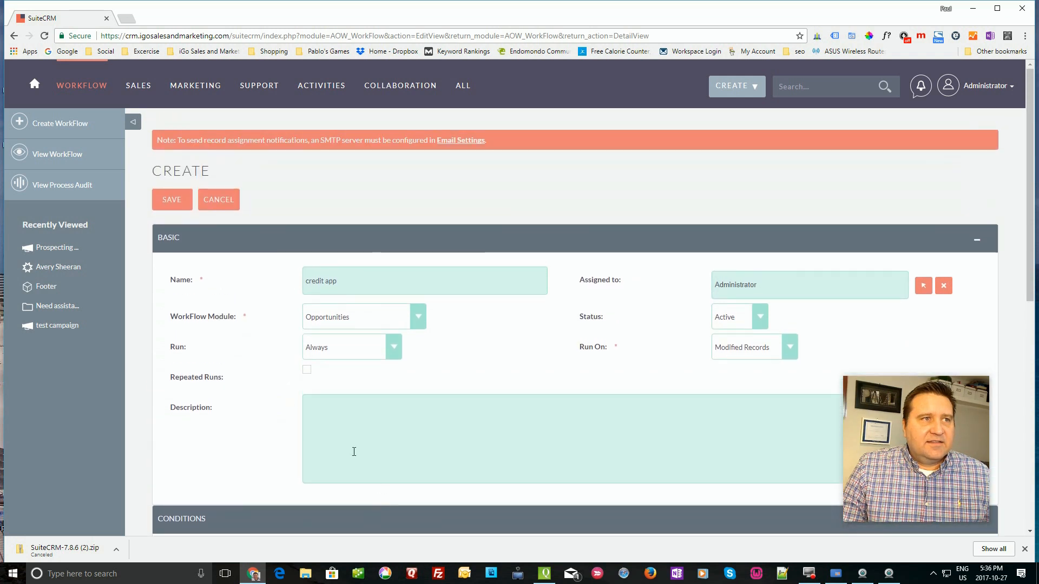
- Save the credit app workflow and review its Closed Won condition and Send Email action
click(173, 200)
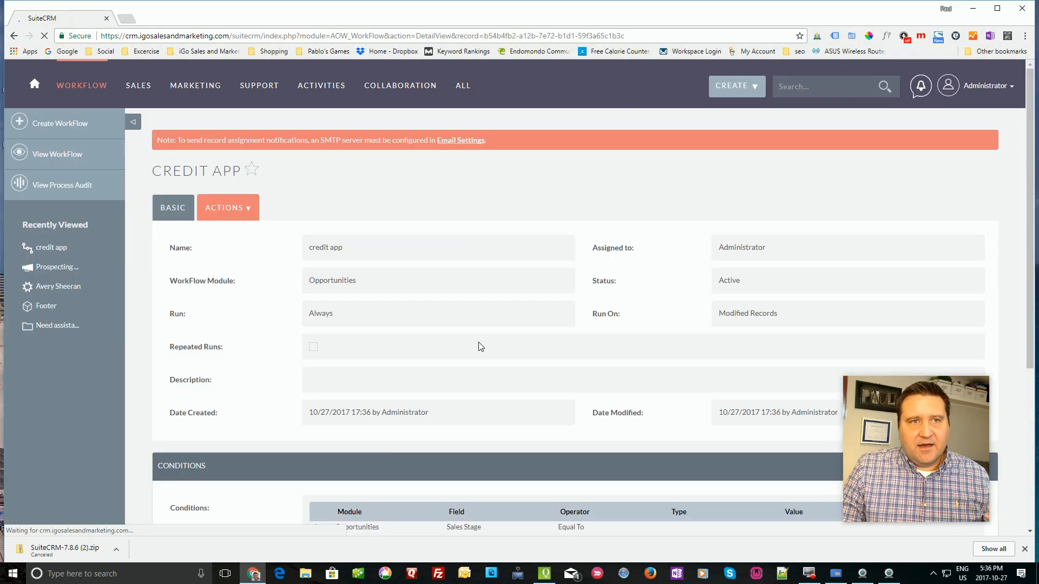
scroll(491, 360, down, 3)
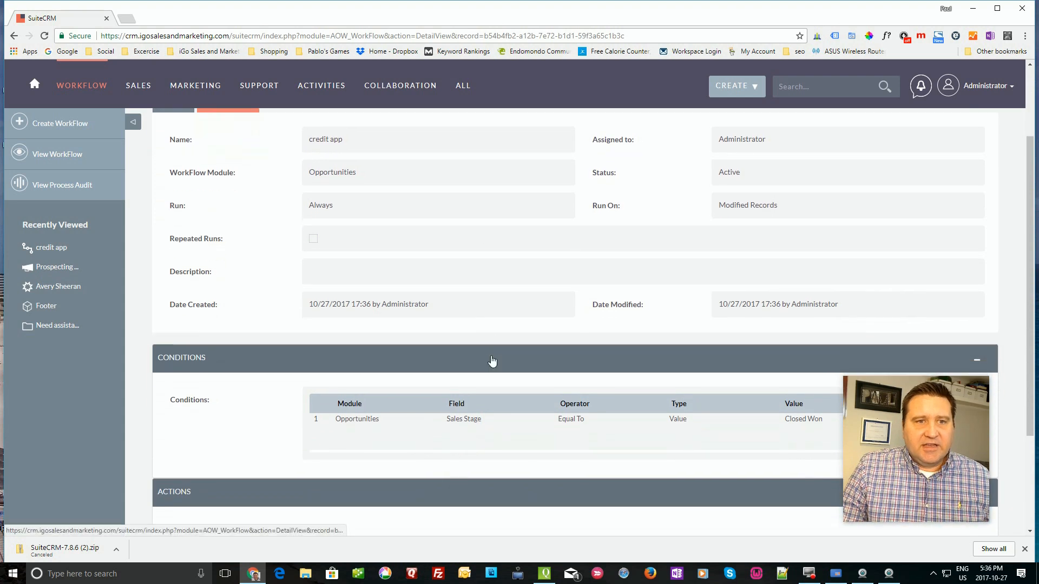
scroll(492, 360, down, 2)
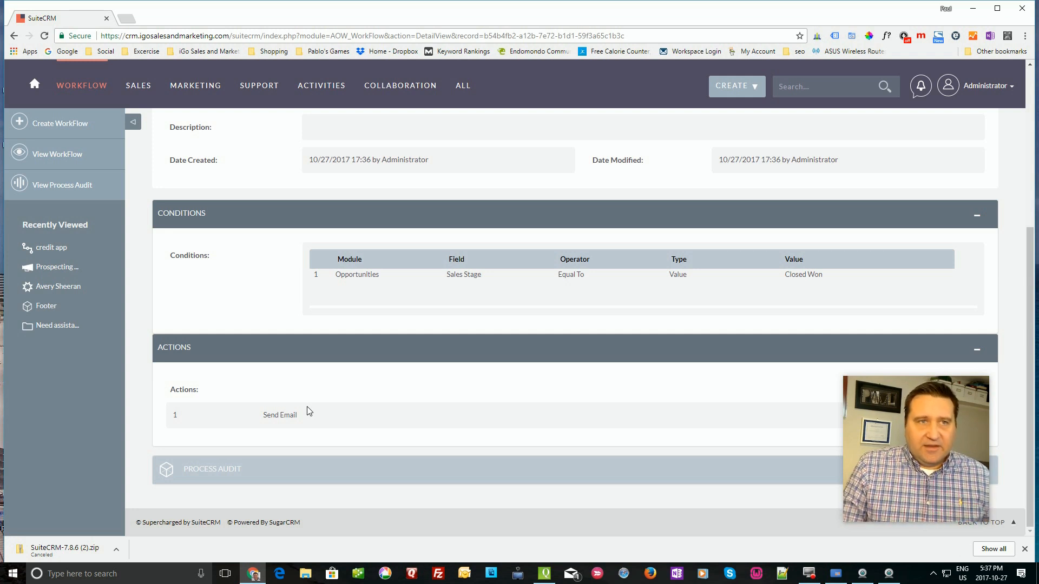
scroll(423, 320, up, 5)
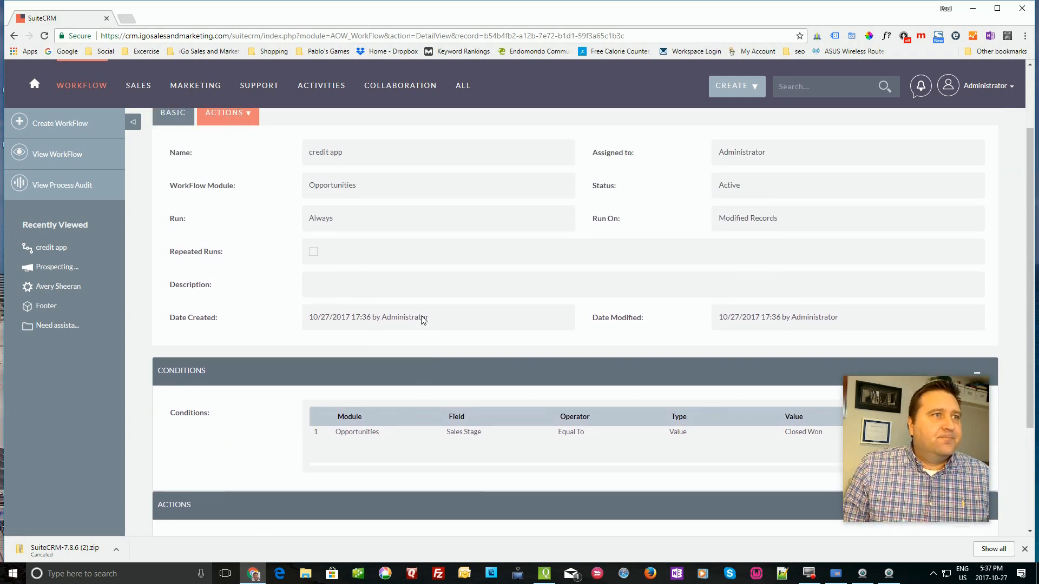